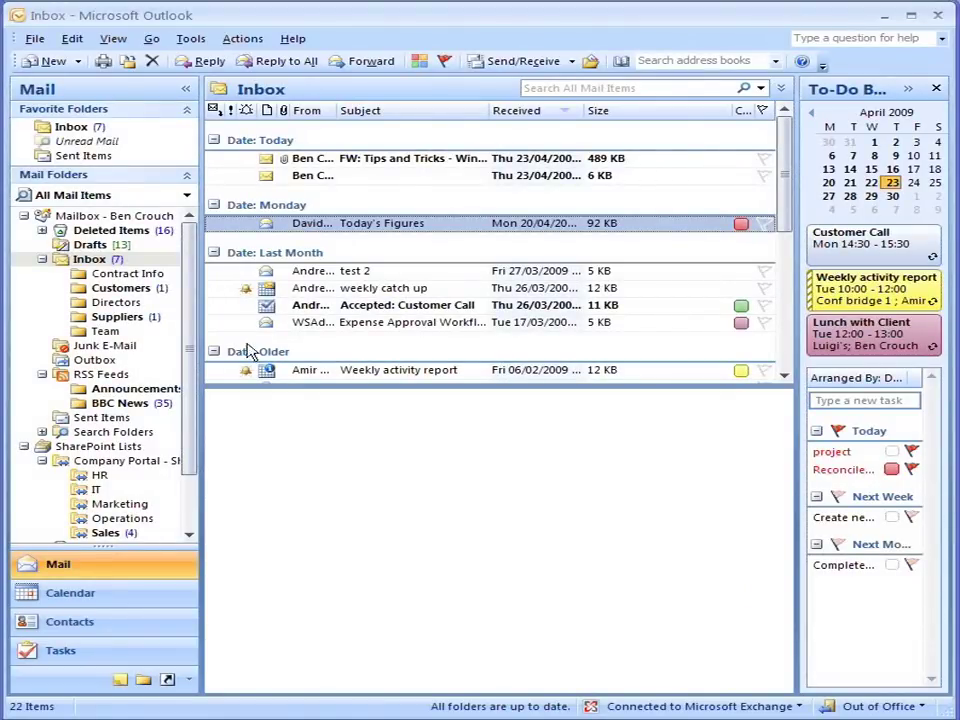
- In the Inbox, search From for Amir in the Query Builder, then clear it
left_click(88, 260)
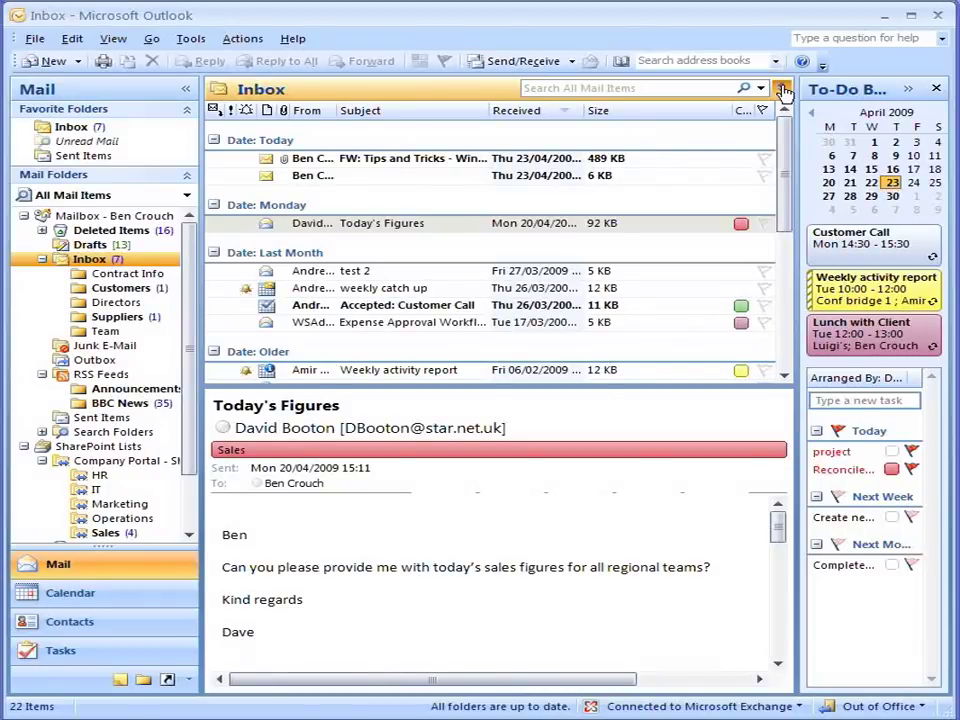
left_click(783, 90)
type("Amir")
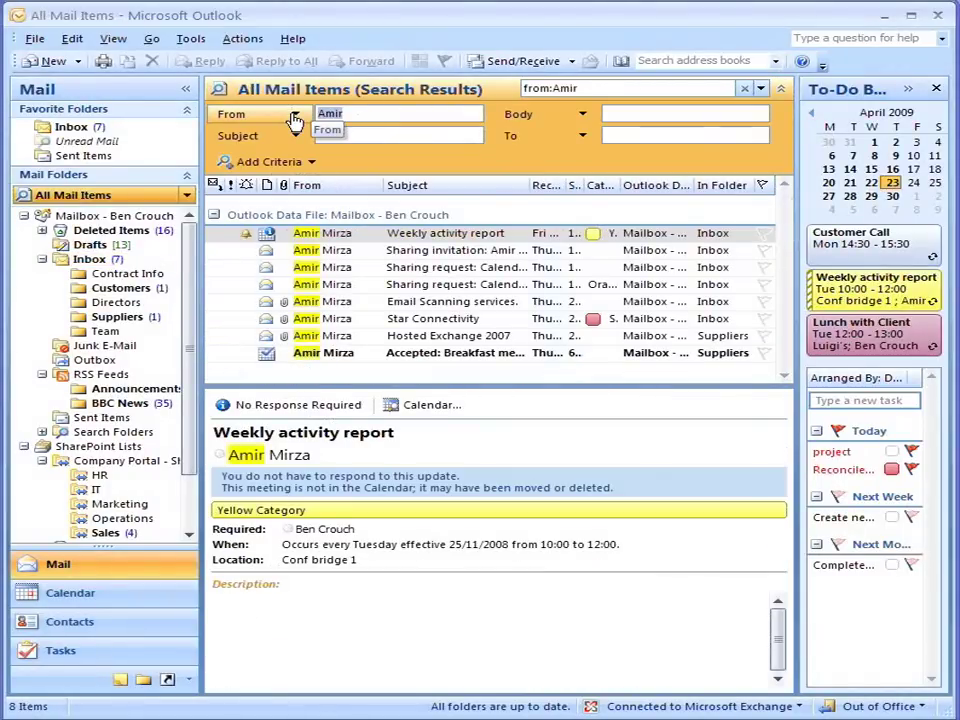
key("BackSpace")
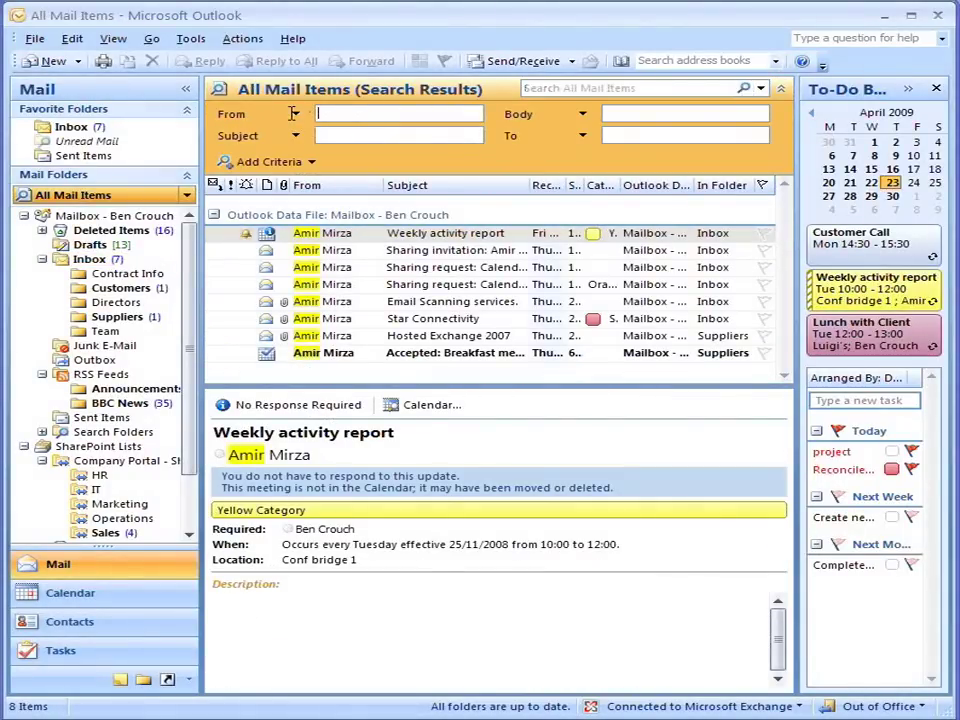
- Search message bodies for 'sales figures', then switch to the work-week Calendar
left_click(655, 112)
type("sales figures")
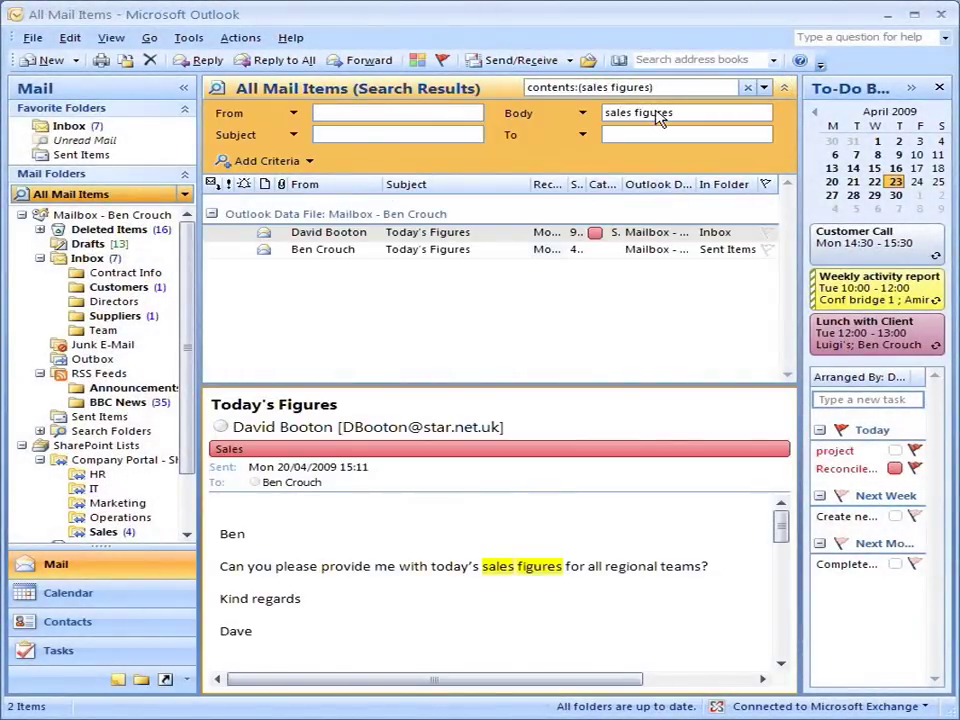
left_click(122, 600)
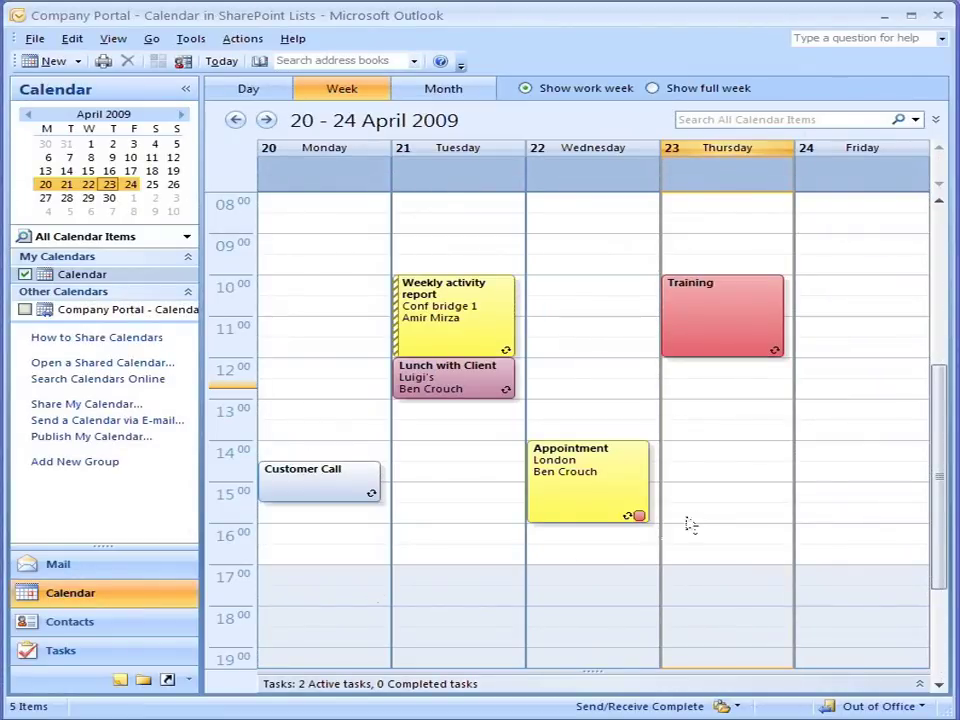
- Create a new appointment on Thursday 23 April, 14:00–15:30, and check its End time
left_click_drag(728, 462, 727, 490)
right_click(727, 490)
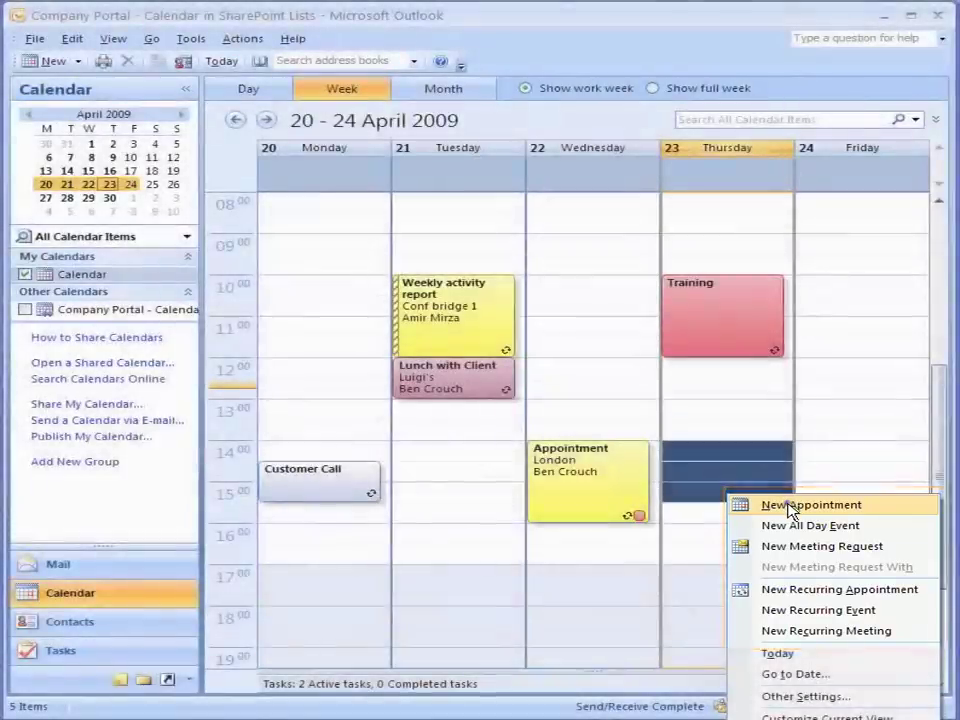
left_click(790, 508)
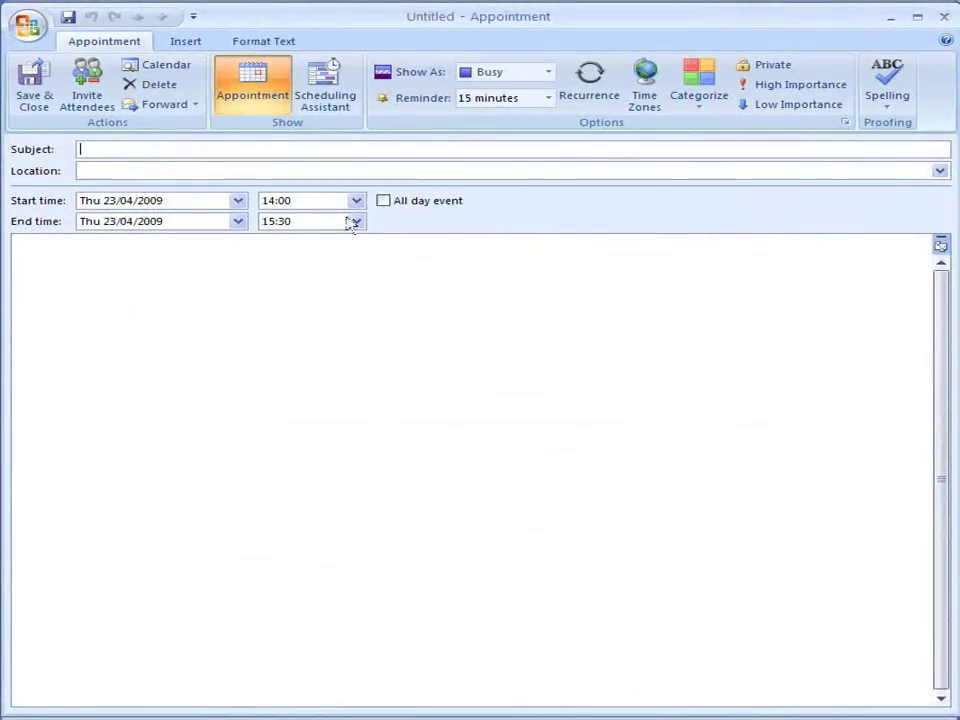
left_click(337, 102)
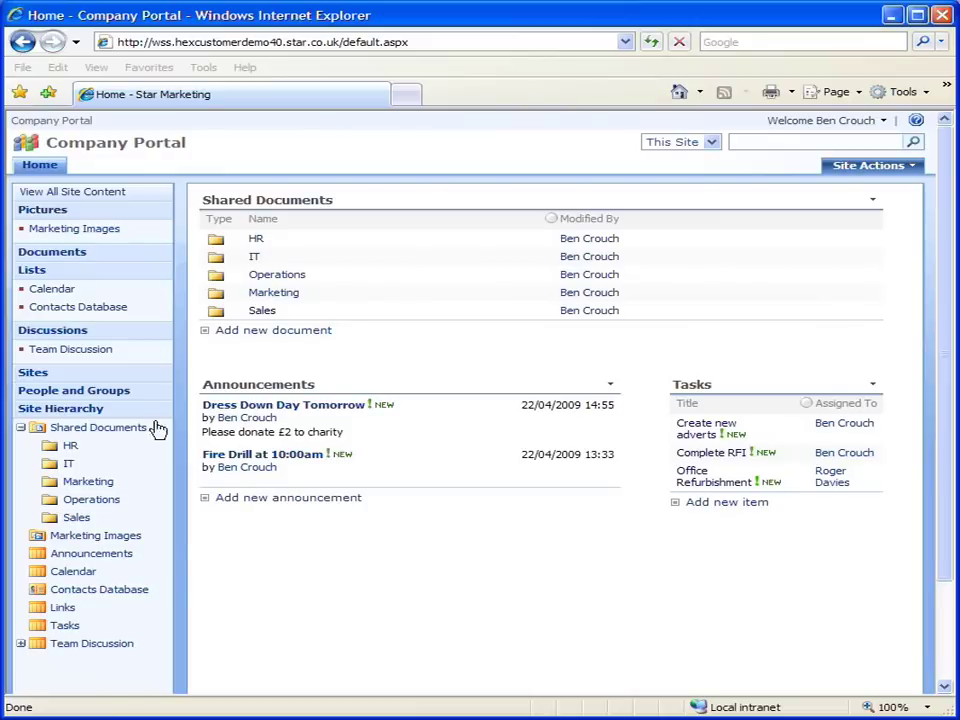
- Open Shared Documents > Sales from the Company Portal's Site Hierarchy tree
left_click(75, 518)
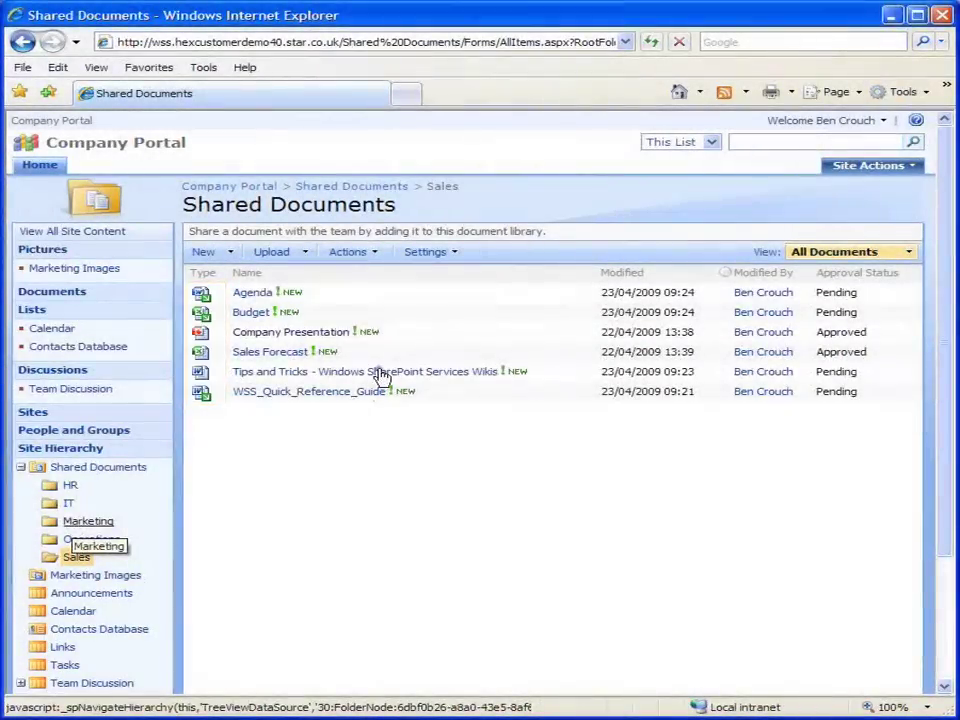
- Check out and open the Tips and Tricks - Windows SharePoint Services Wikis document in Word
left_click(382, 372)
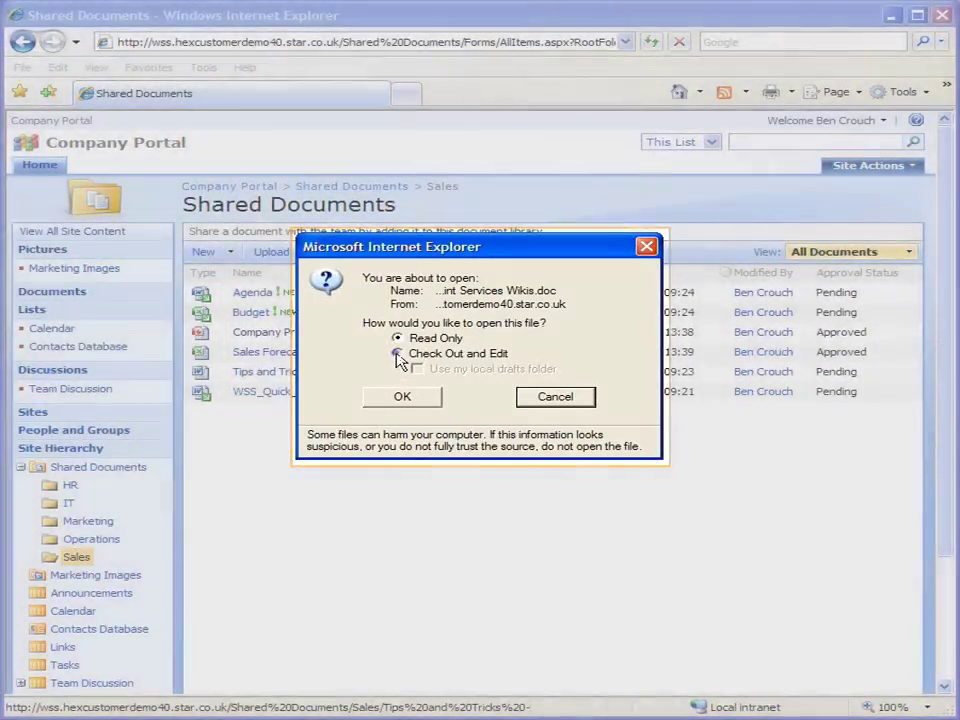
left_click(397, 354)
left_click(401, 399)
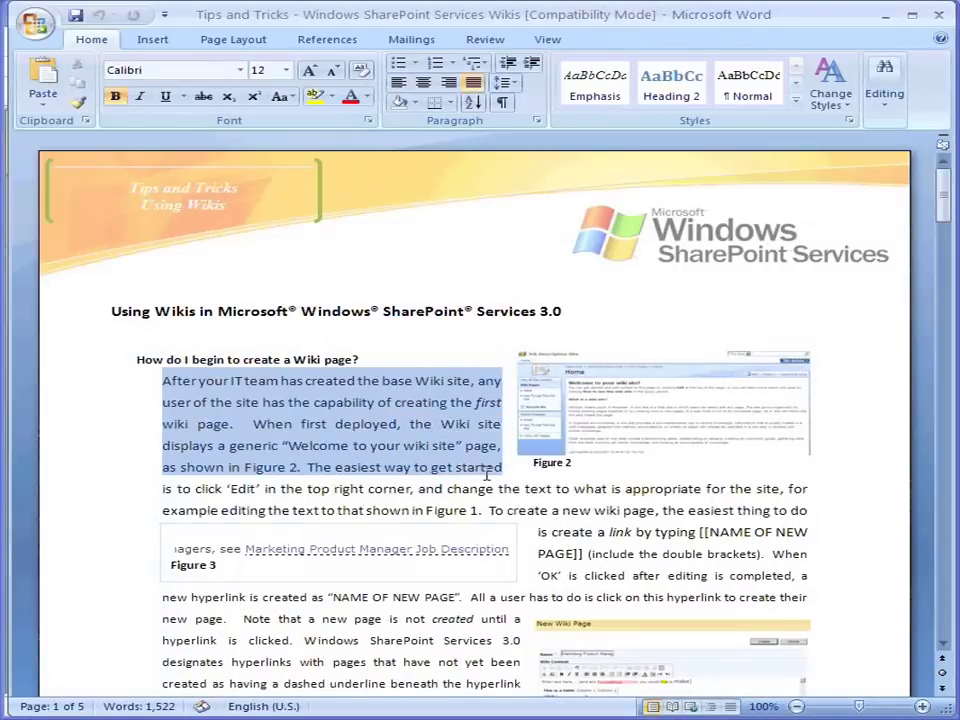
- Make the opening paragraph red, close Word, and check in with comment 'text changed'
left_click(351, 96)
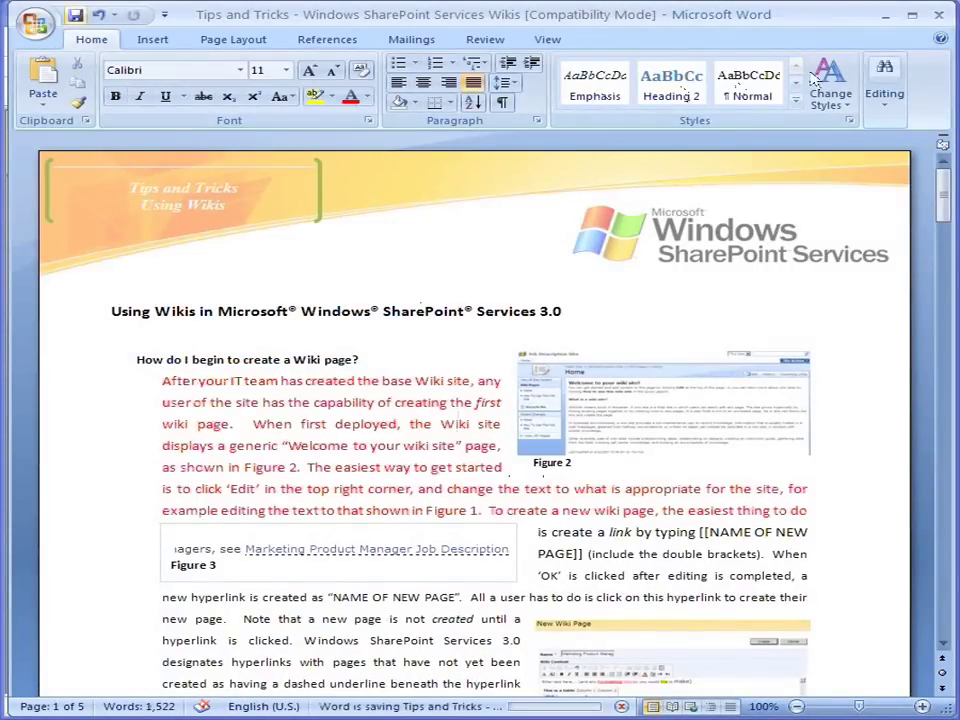
left_click(940, 16)
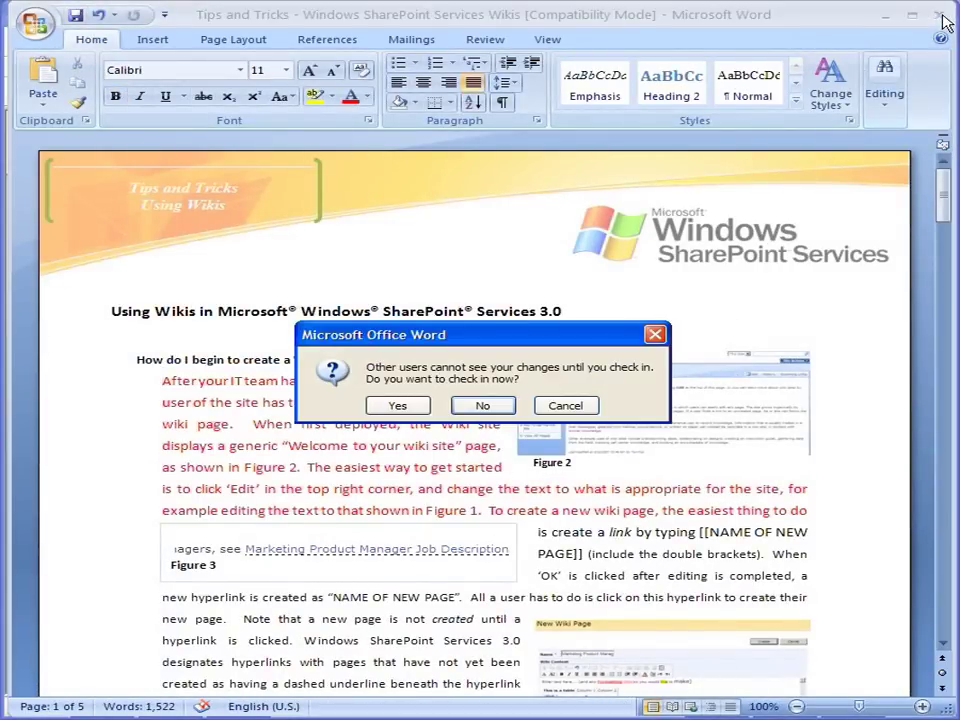
left_click(398, 405)
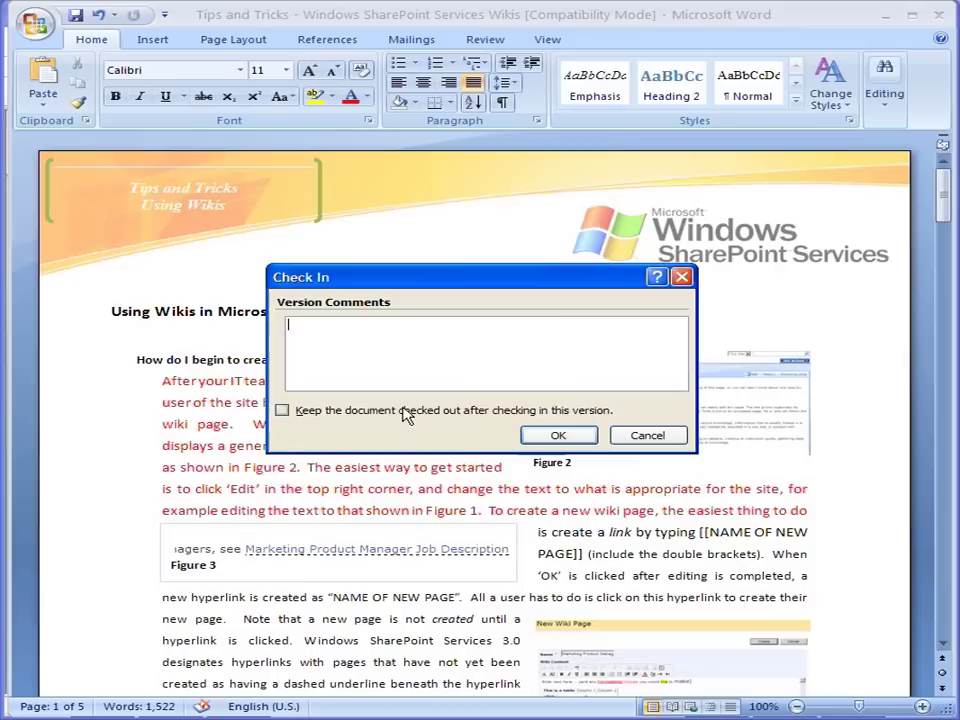
type("tex")
type("t changed")
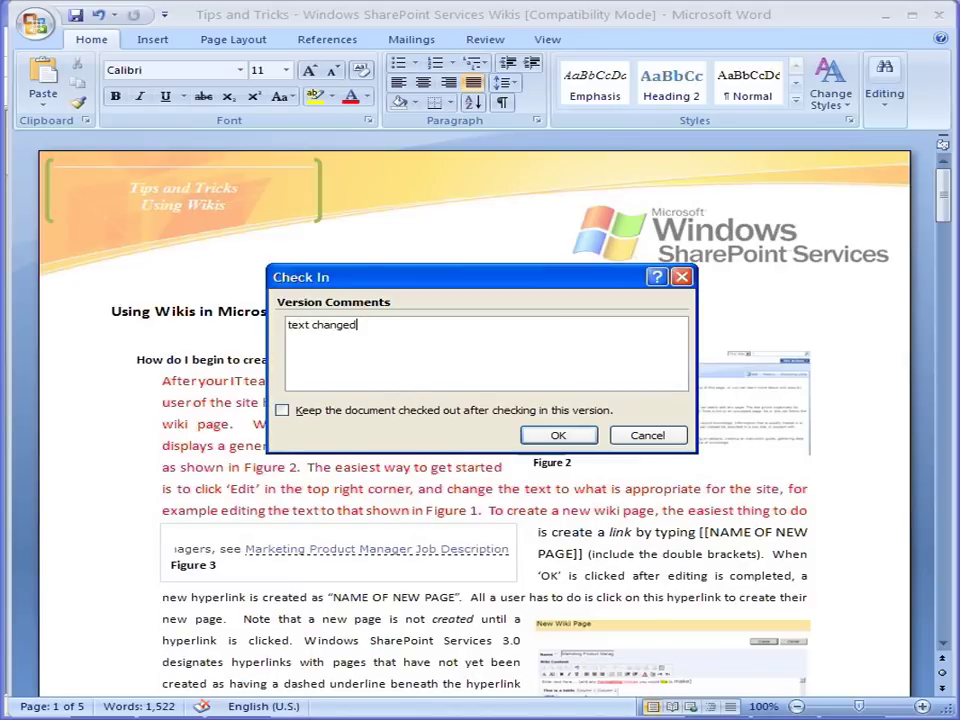
key("Return")
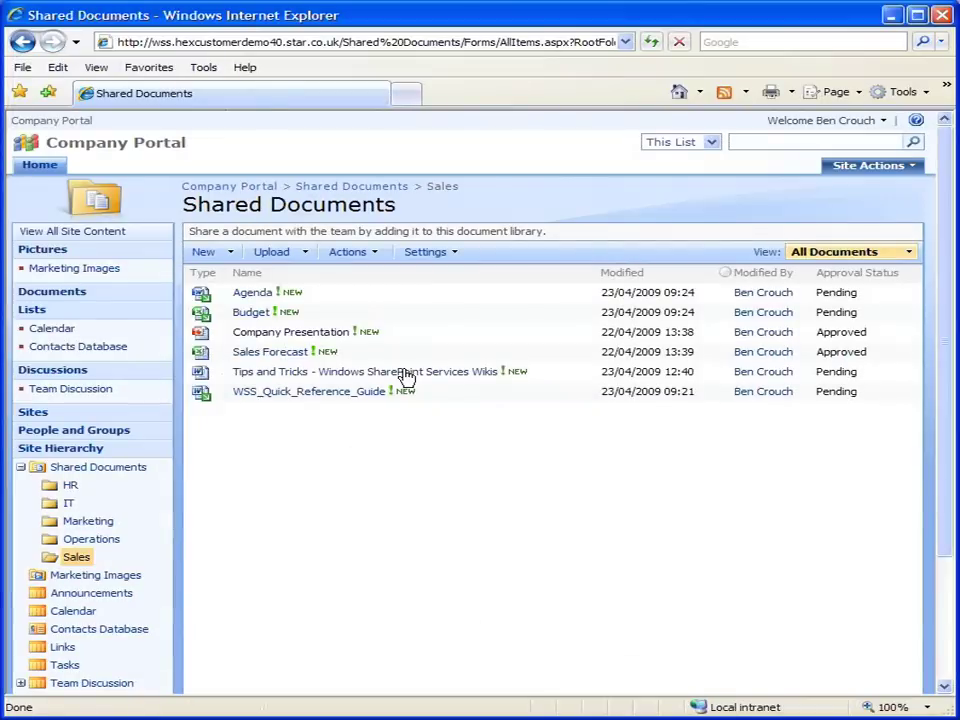
left_click(588, 375)
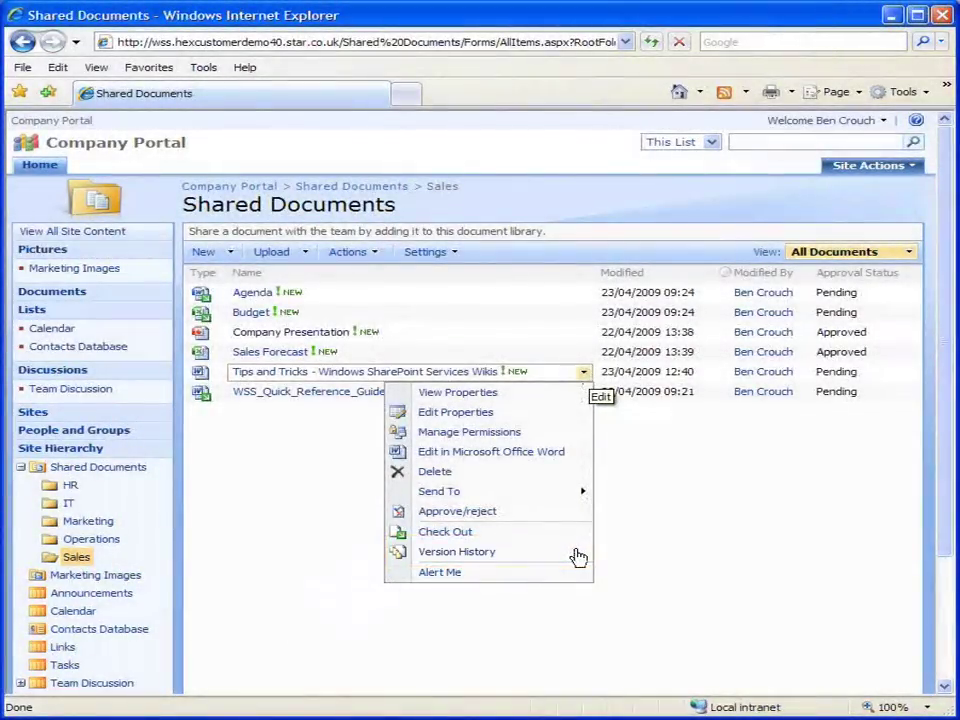
left_click(576, 555)
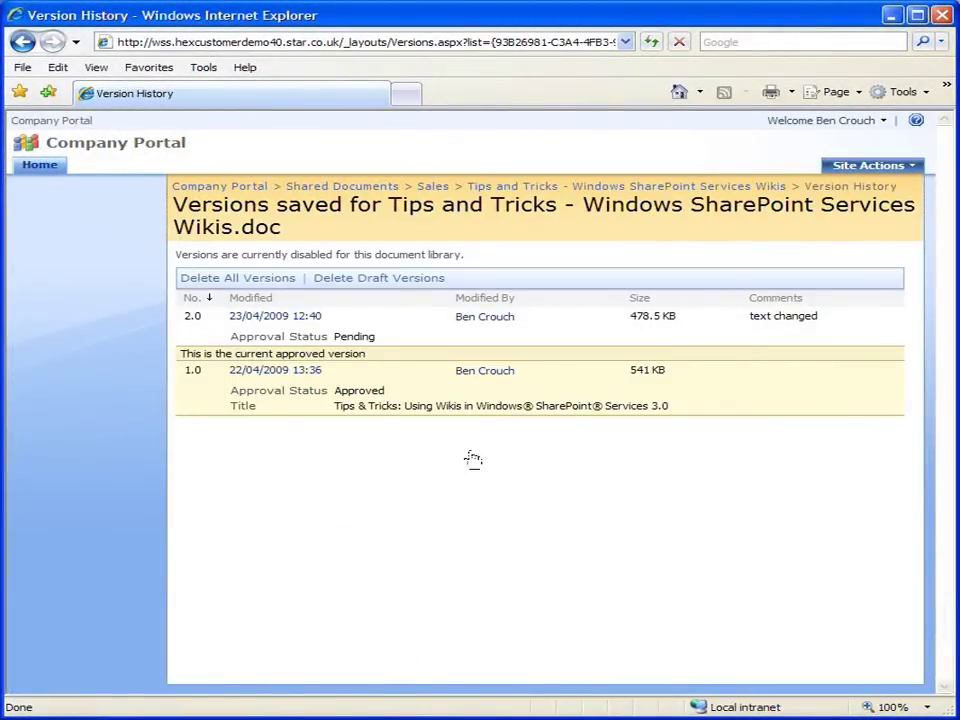
left_click(439, 187)
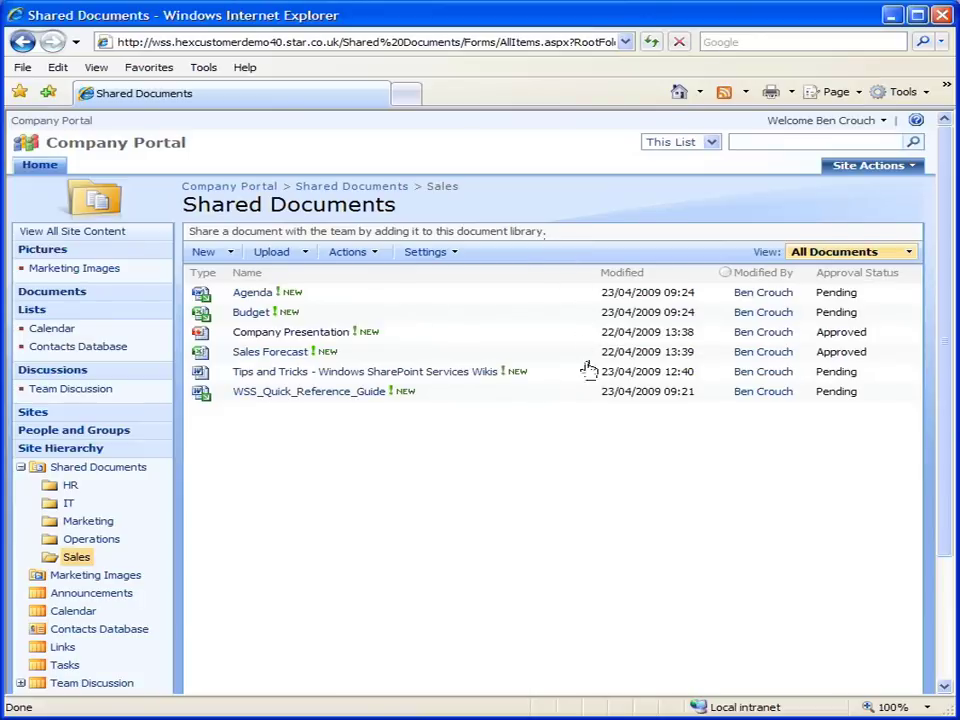
- Send an Outlook e-mail linking to the Tips and Tricks document via Send To > E-mail a Link
left_click(586, 375)
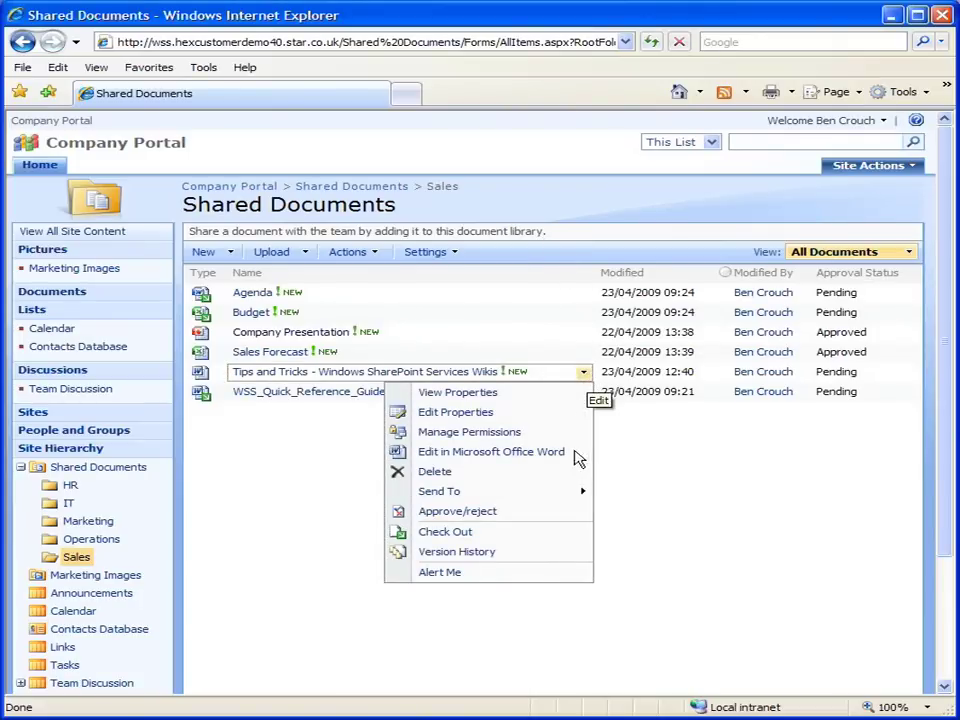
mouse_move(488, 491)
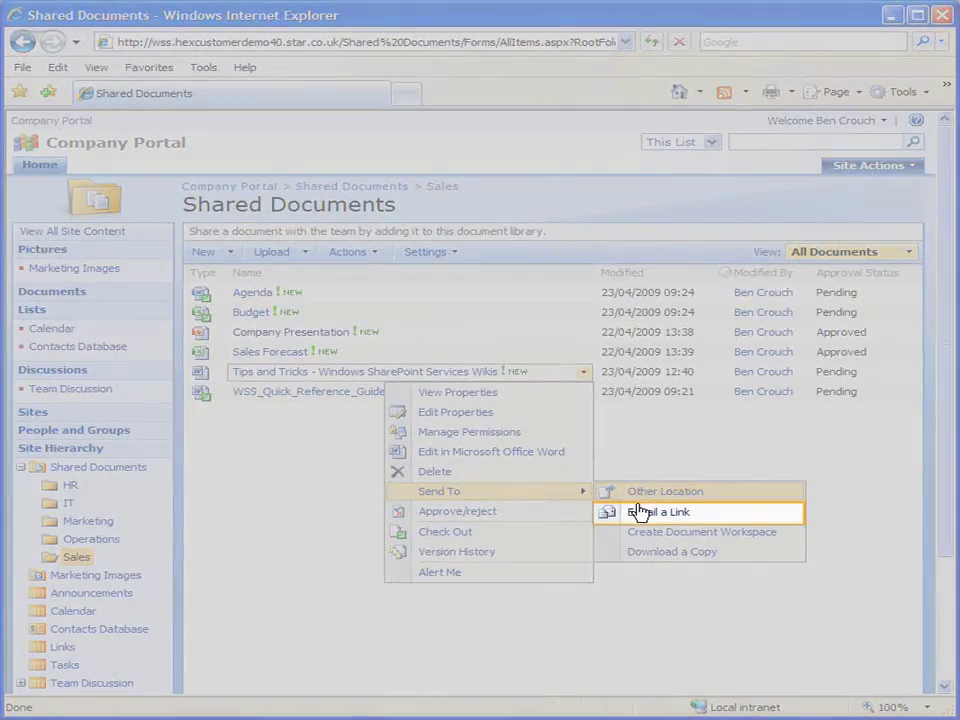
left_click(638, 511)
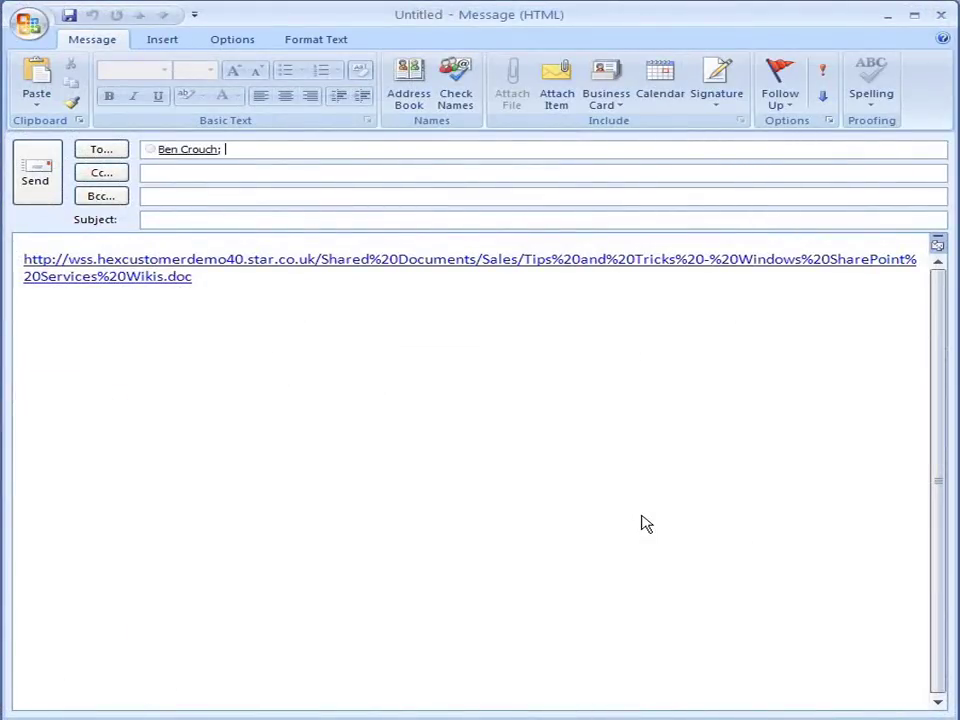
left_click(43, 173)
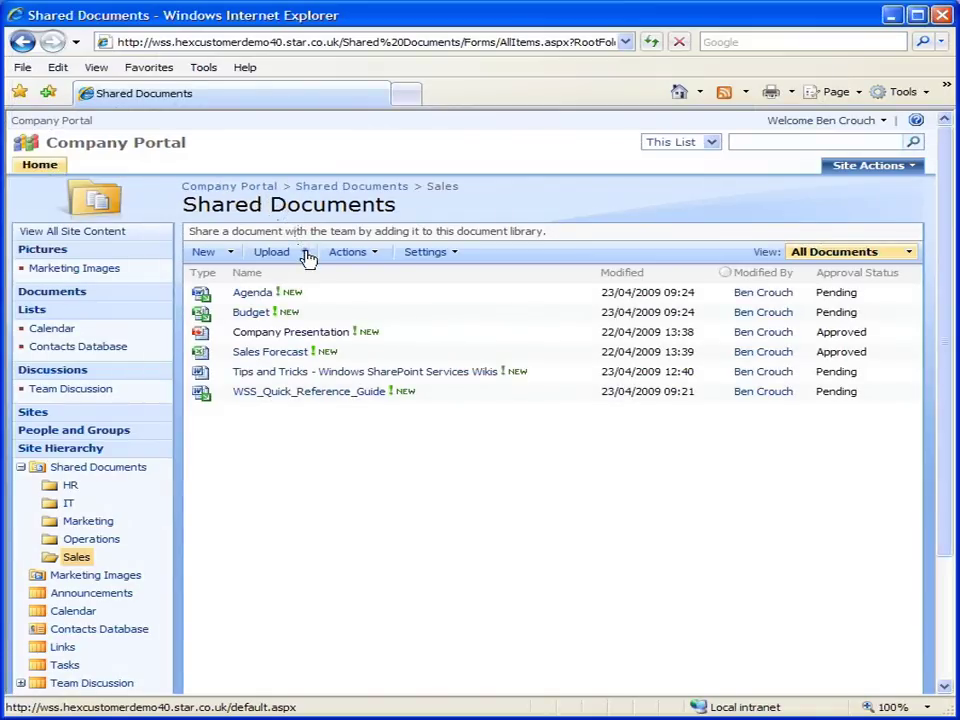
- Upload Company Presentation.pptx and Doc1.docx to the Sales library via Upload Multiple Documents
left_click(305, 252)
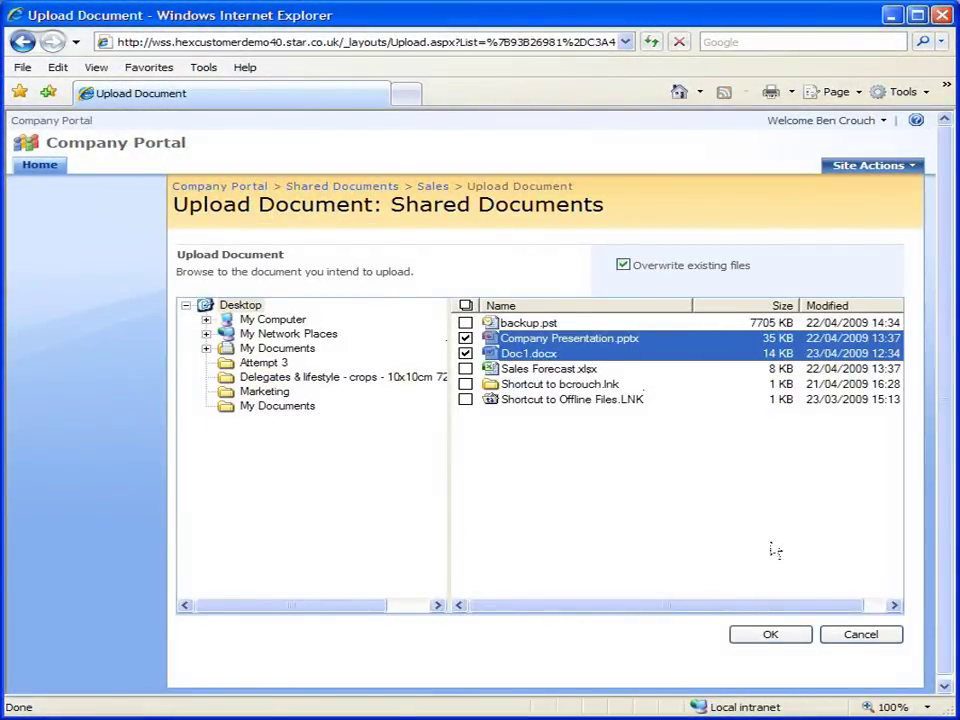
left_click(785, 637)
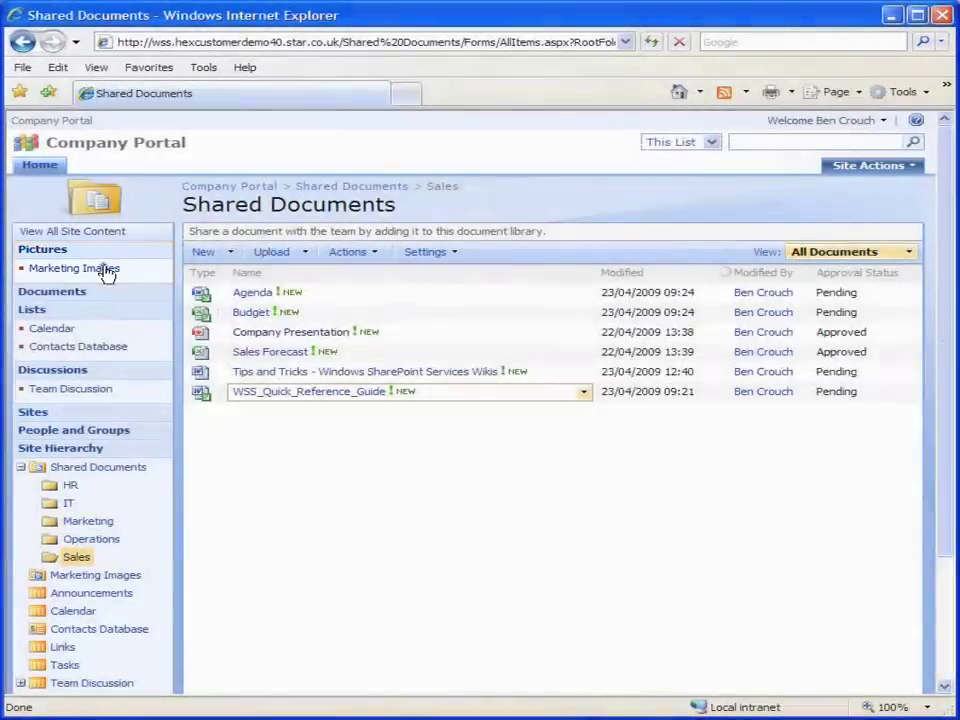
- View the A_Water picture's Edit Item form, then return to the portal home page
left_click(105, 272)
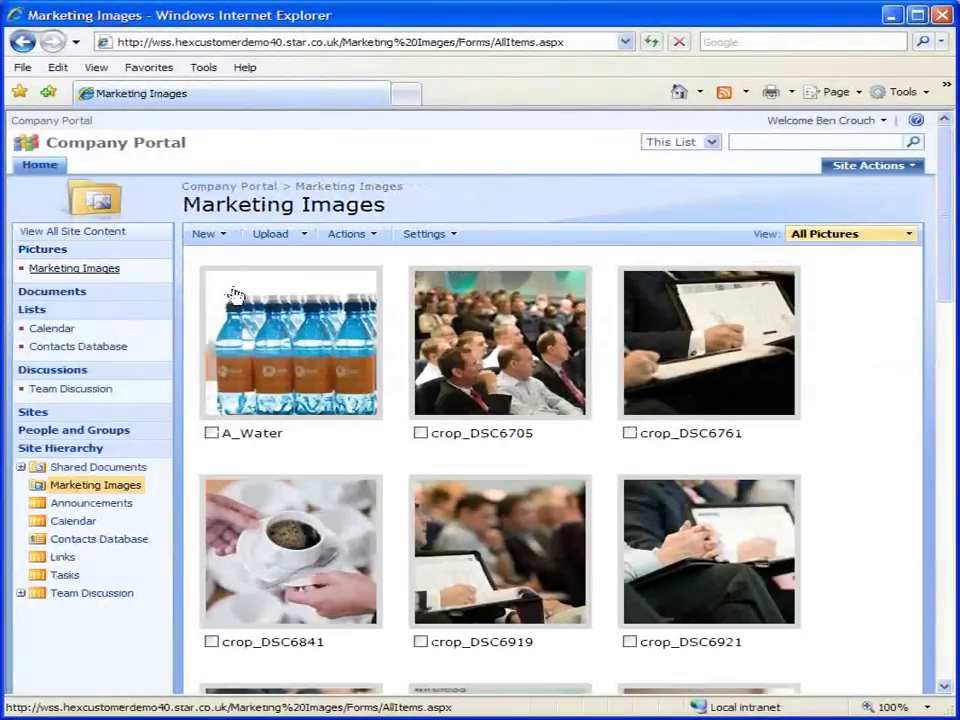
left_click(265, 340)
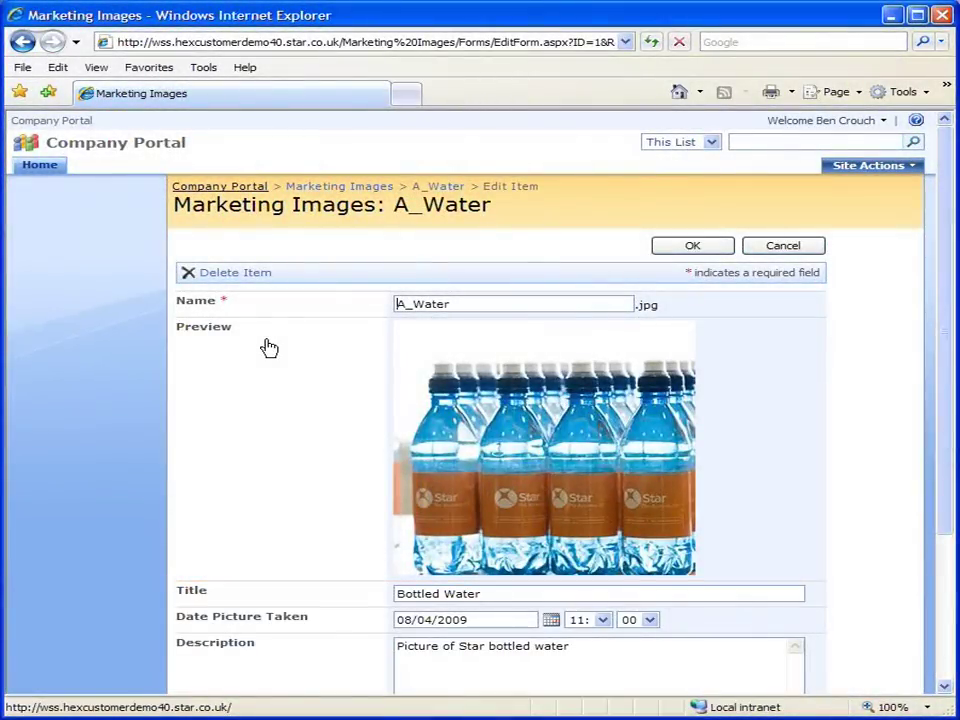
left_click(44, 166)
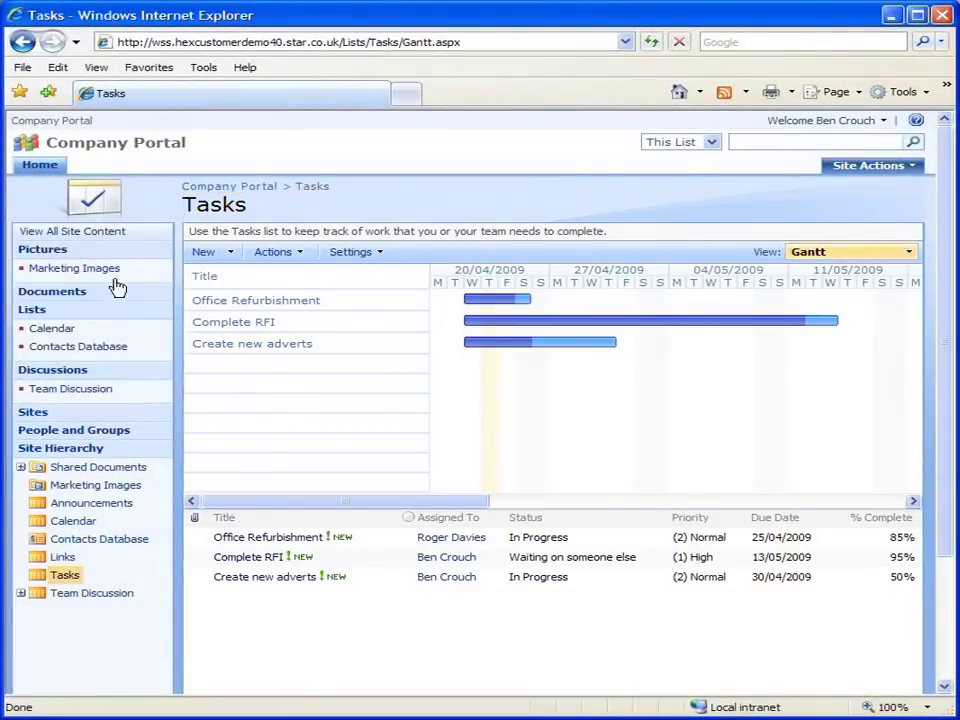
- Filter the Contacts Database by Kind to Customer, then go to the team Calendar
left_click(116, 348)
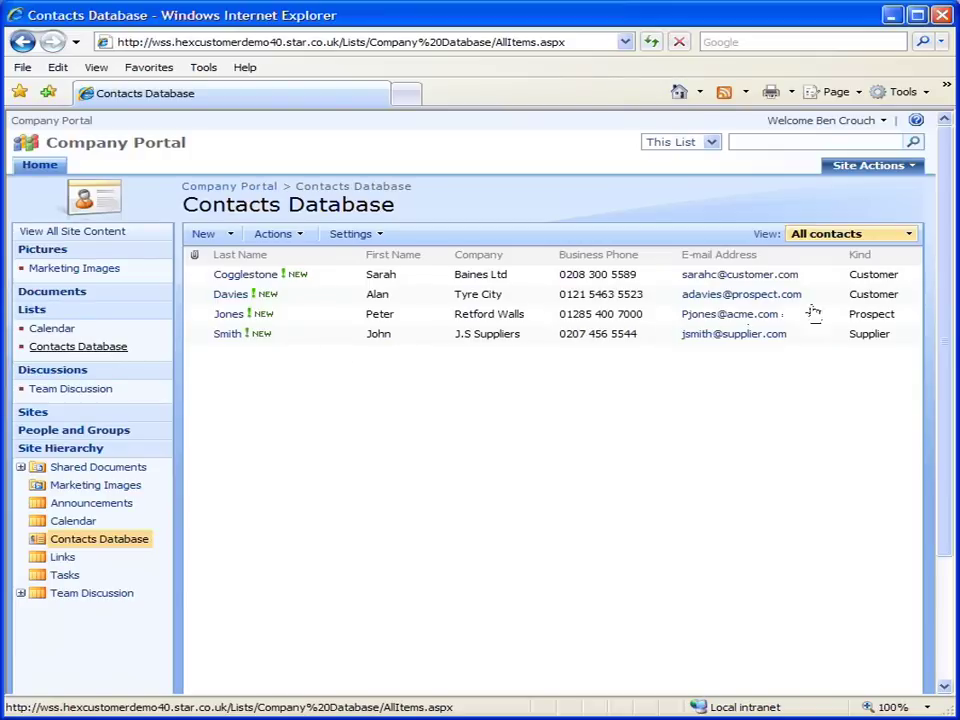
mouse_move(862, 255)
left_click(910, 255)
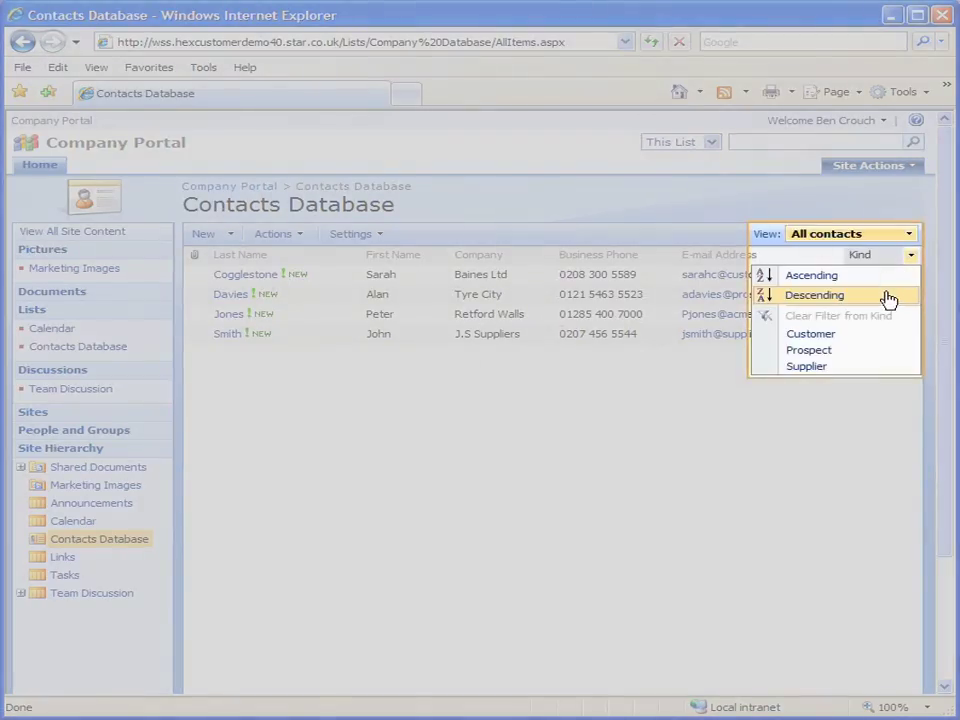
left_click(884, 340)
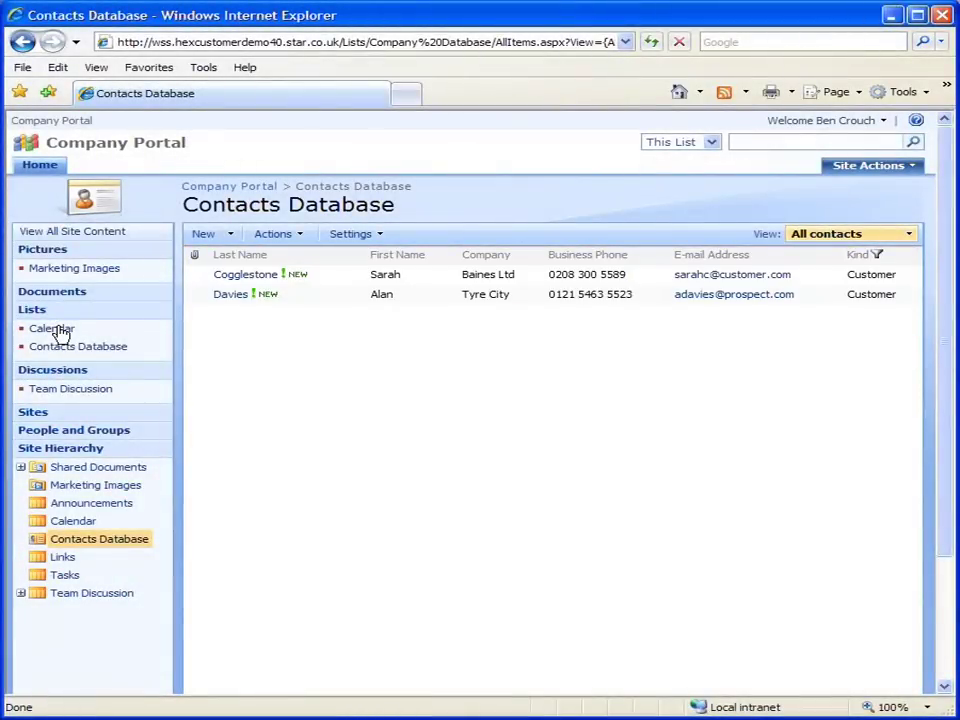
left_click(51, 329)
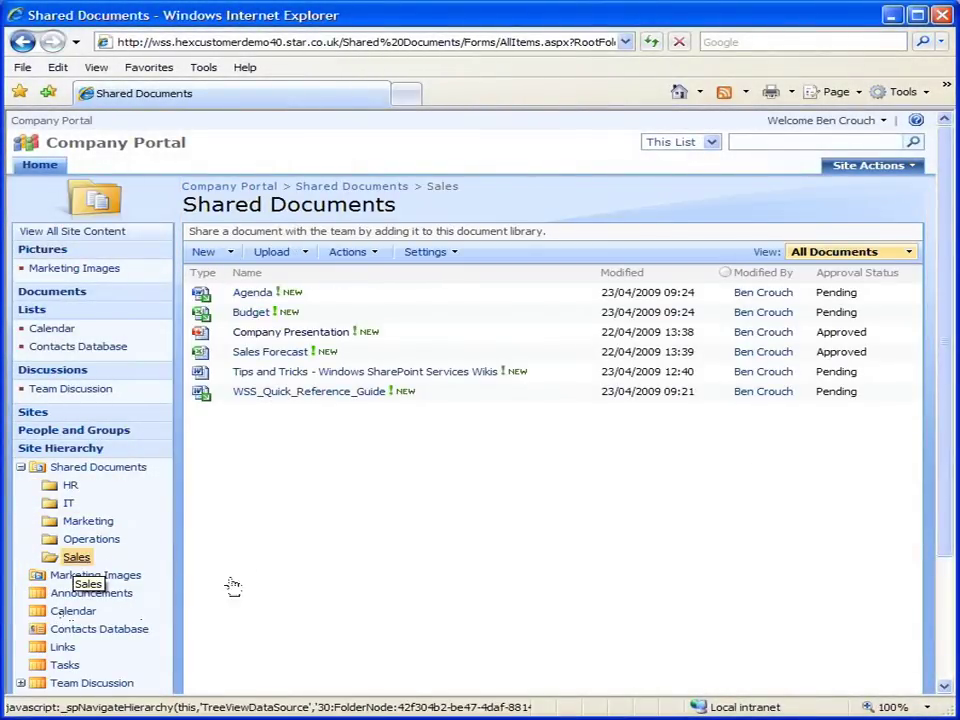
- Connect the Shared Documents Sales folder to Outlook from its Actions menu
left_click(385, 256)
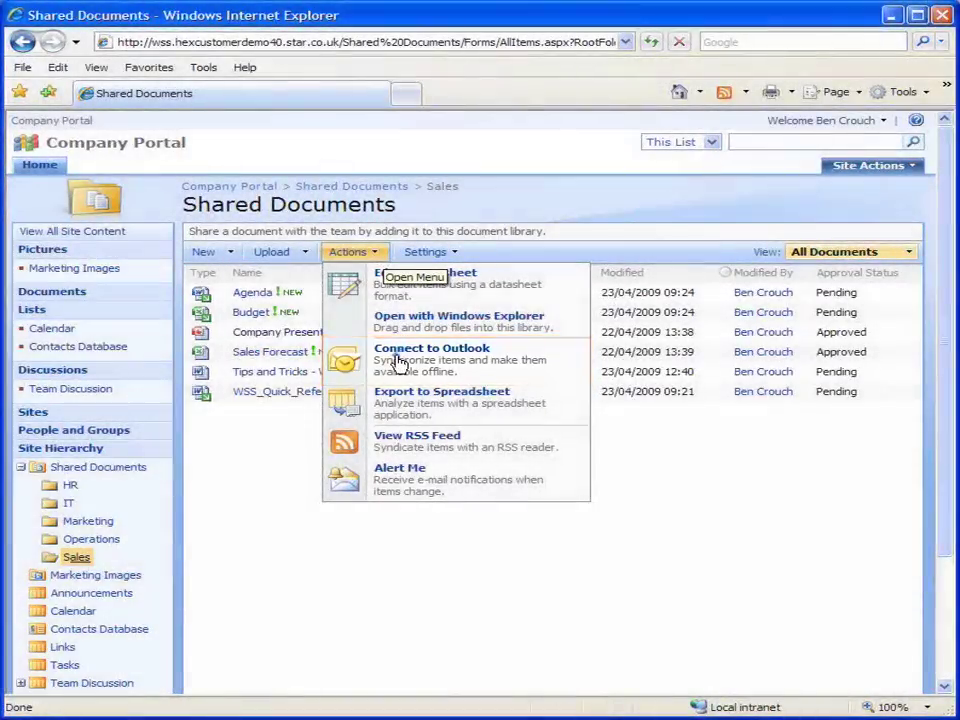
left_click(398, 362)
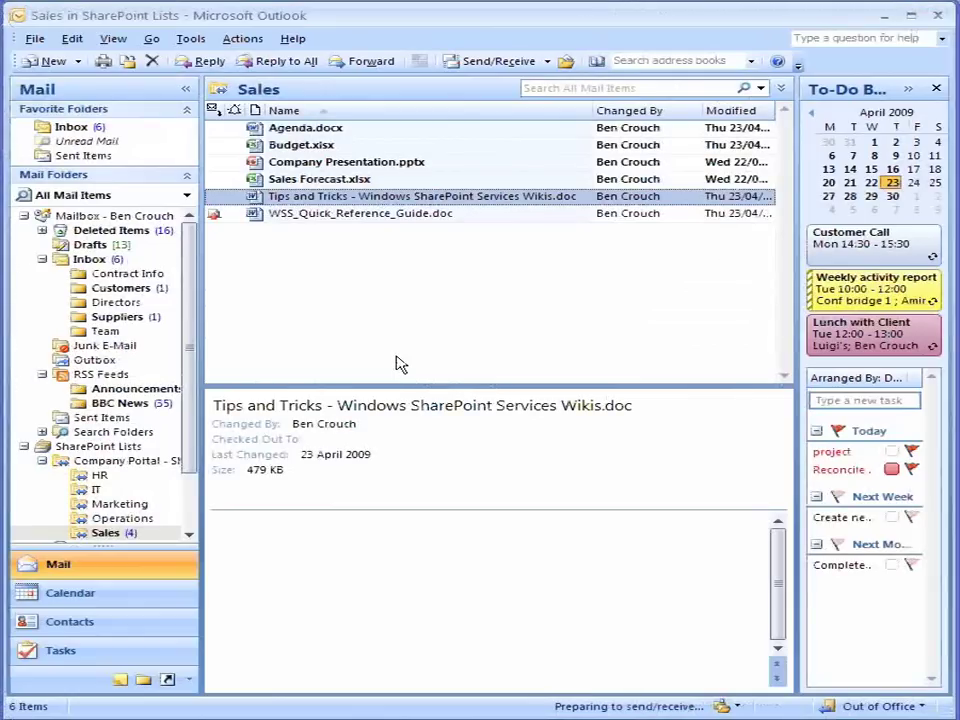
- Forward the Tips and Tricks document by email and send the message
right_click(384, 202)
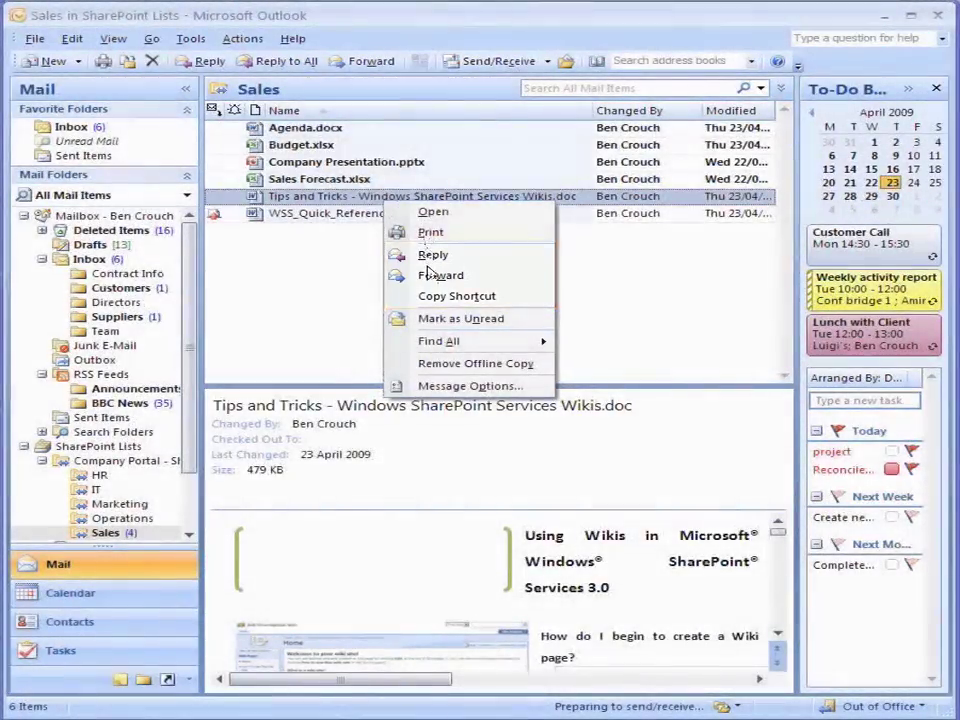
left_click(432, 276)
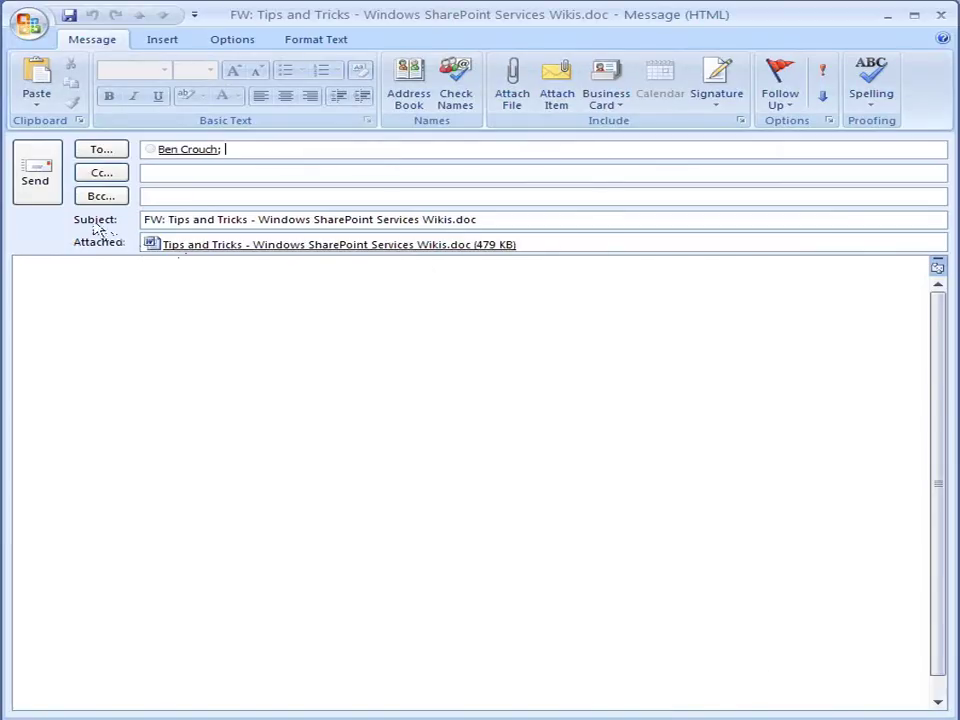
left_click(57, 172)
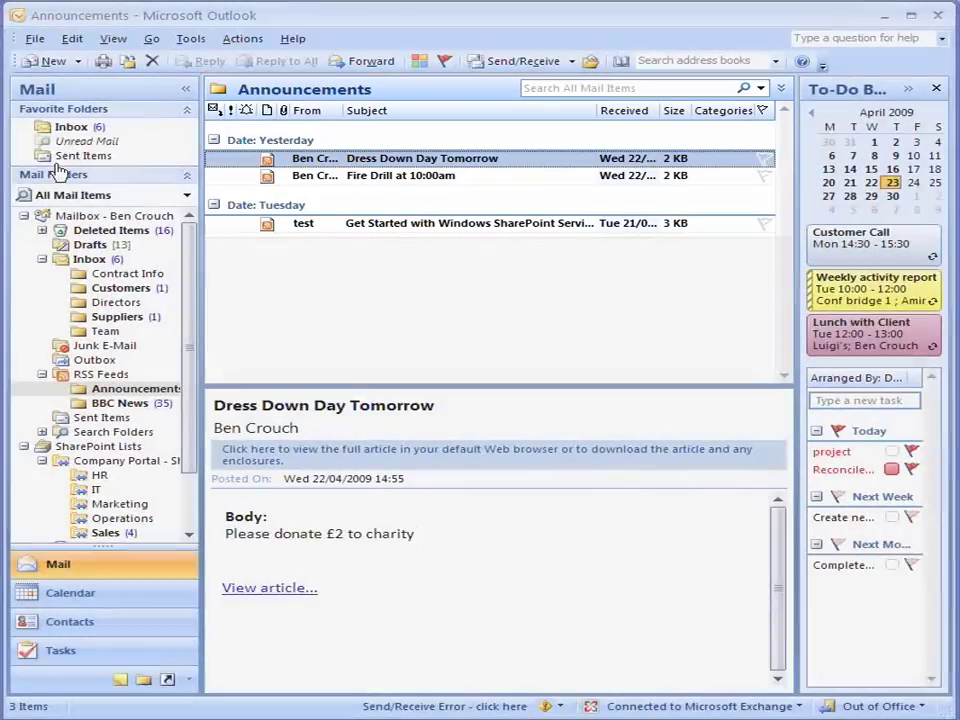
- Browse the Tasks list, the portal Contacts, and then the Calendar
left_click(97, 653)
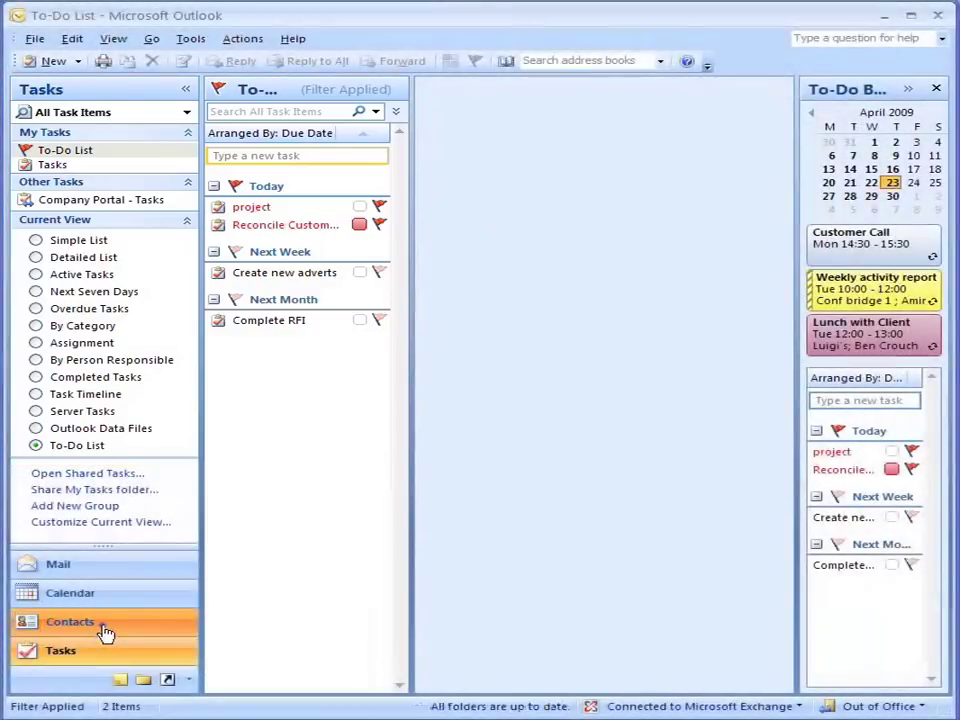
left_click(105, 630)
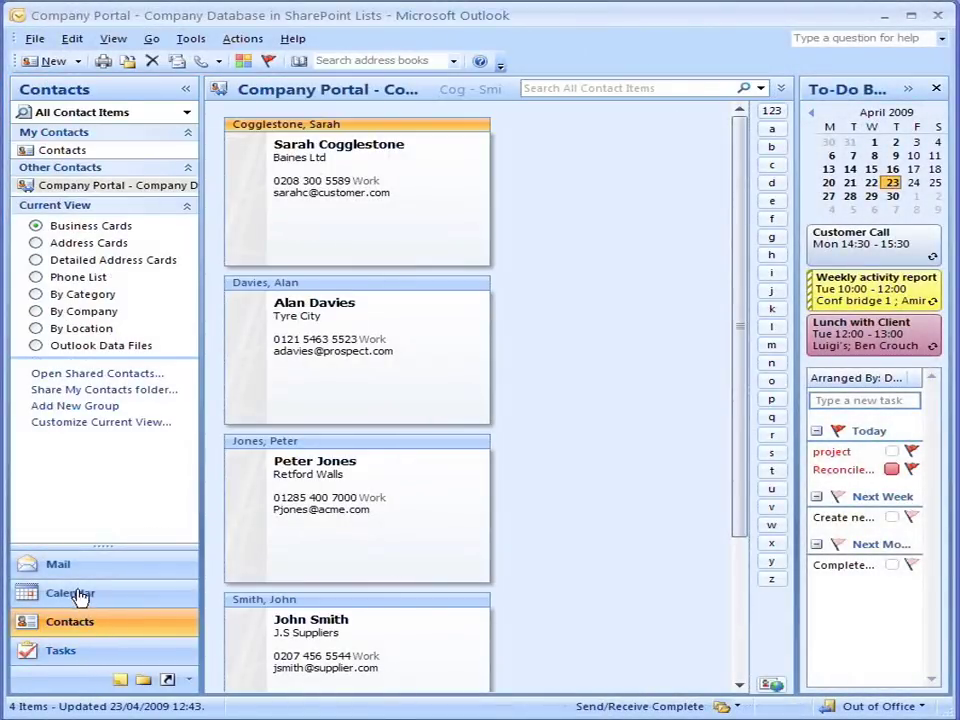
left_click(78, 594)
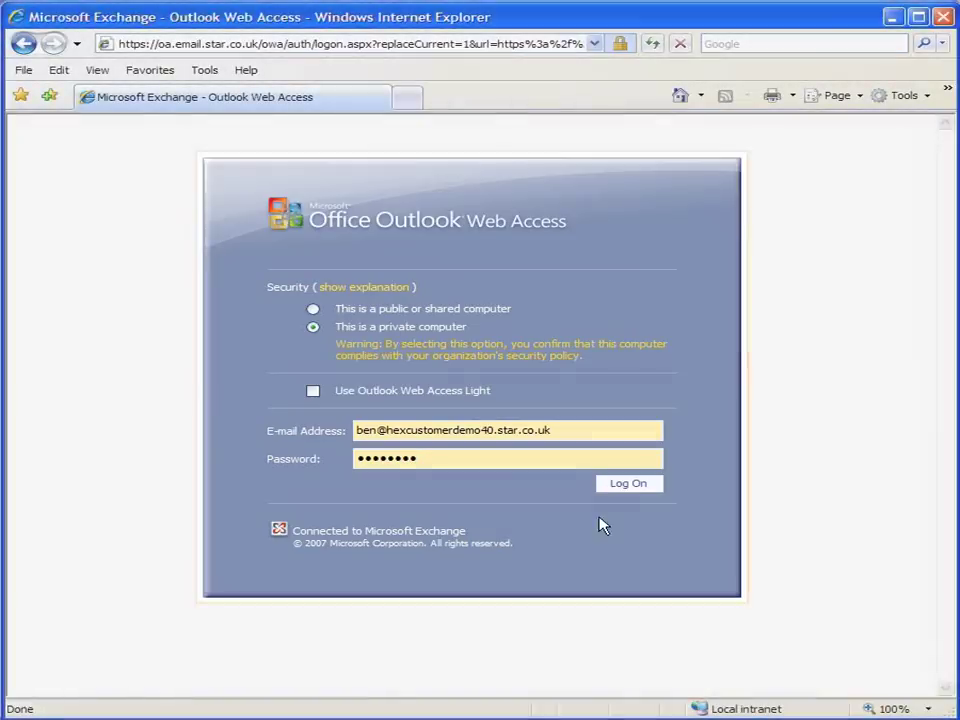
- Sign in to web mail and view the Top 10 Benefits attachment as a web page
left_click(632, 486)
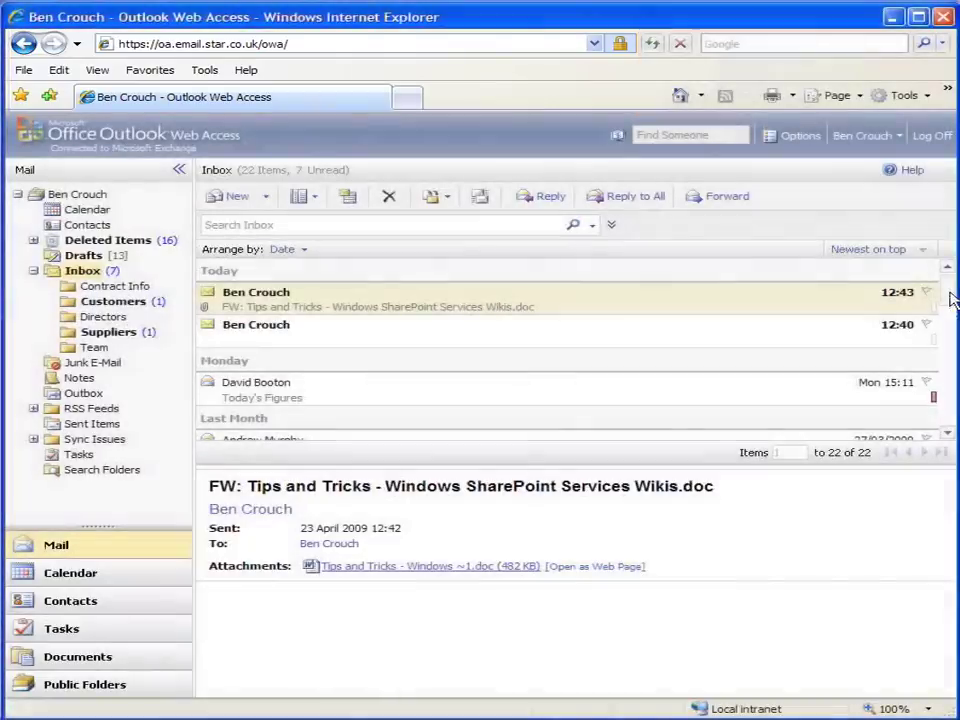
left_click_drag(949, 298, 950, 425)
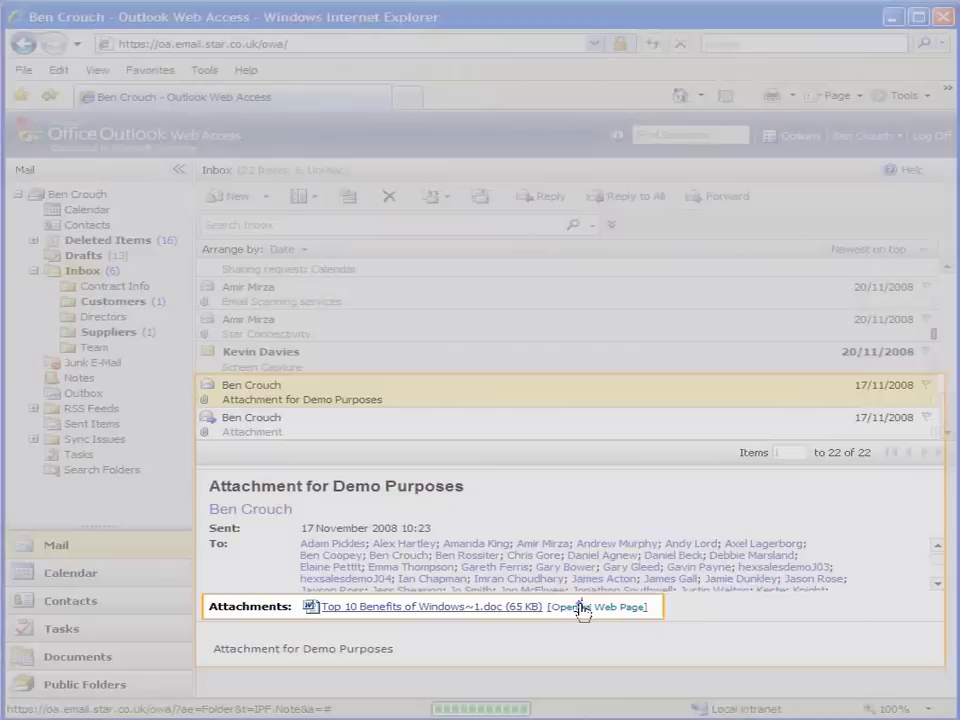
left_click(580, 607)
left_click_drag(781, 250, 776, 493)
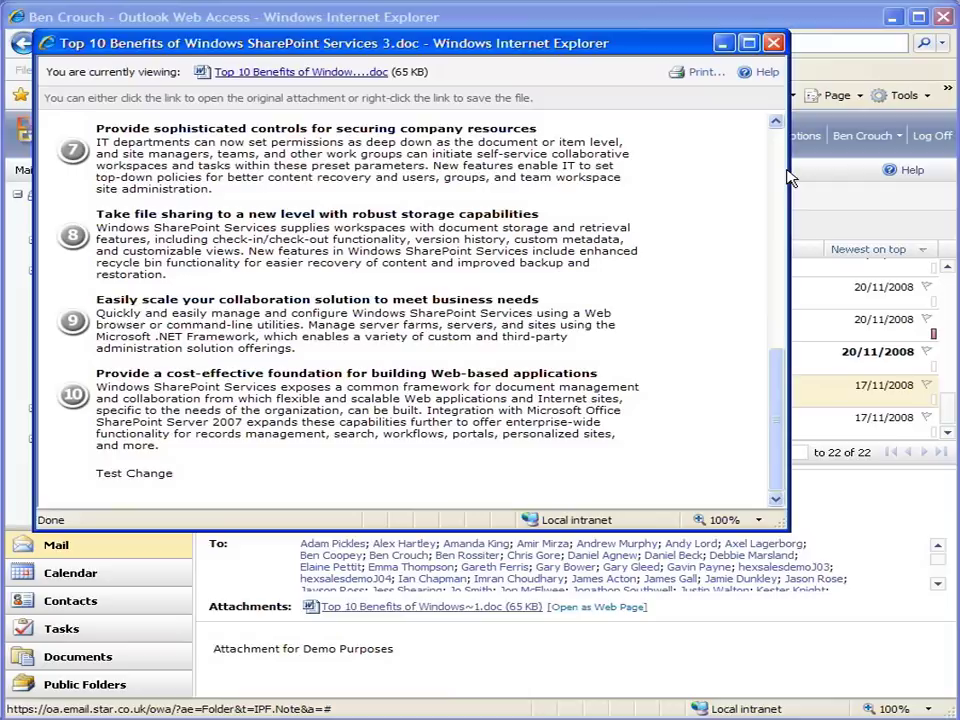
left_click(773, 43)
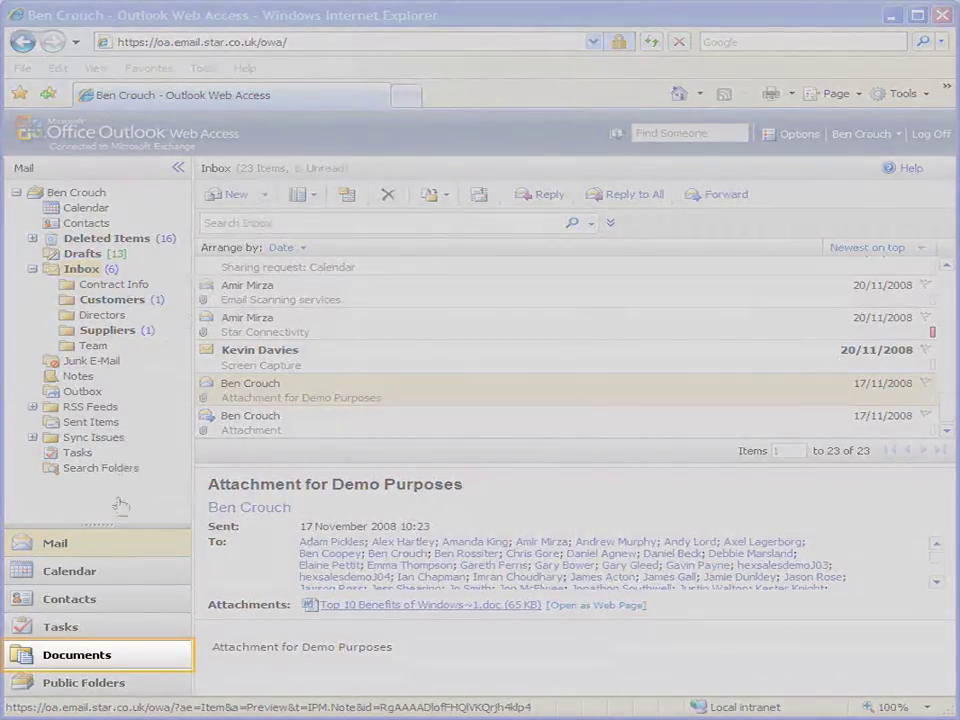
- Email WSS_Quick_Reference_Guide.doc from the Sales documents as an attachment
left_click(106, 656)
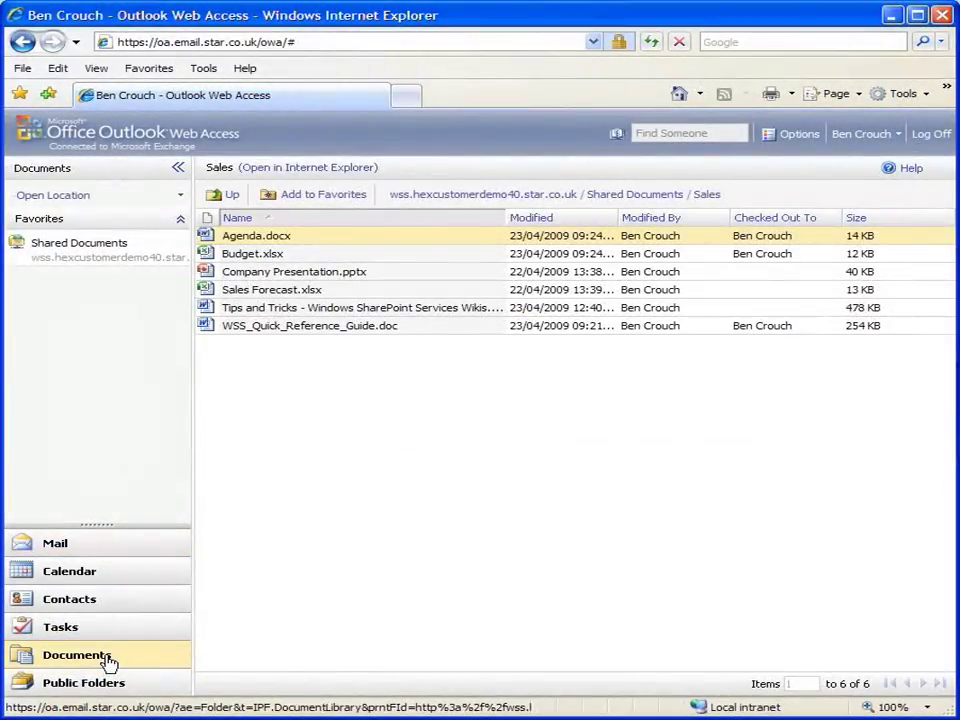
right_click(269, 330)
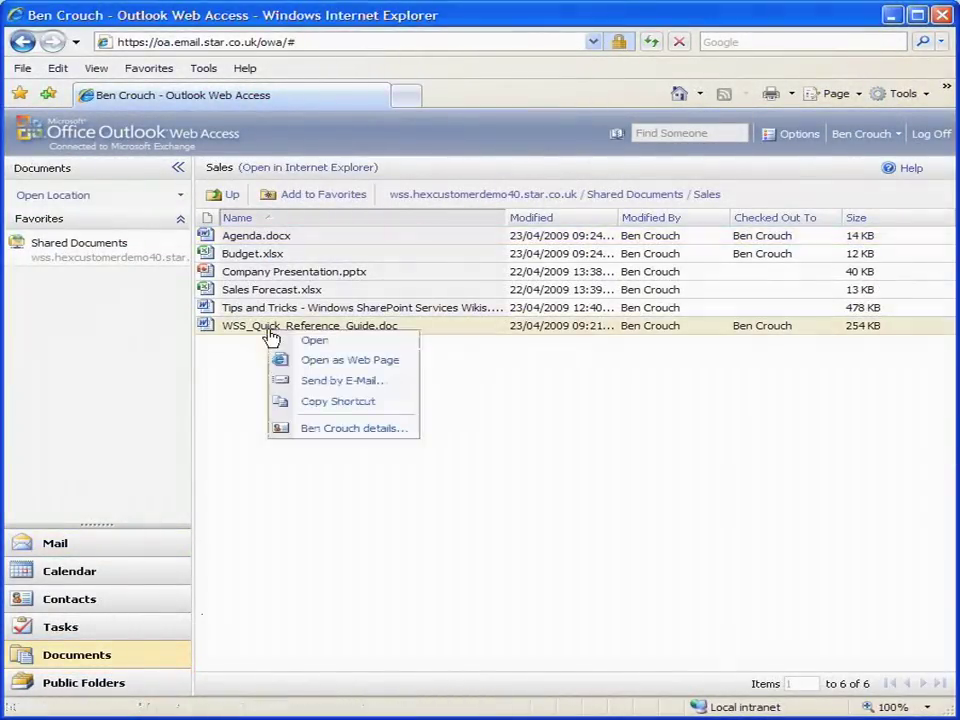
left_click(336, 381)
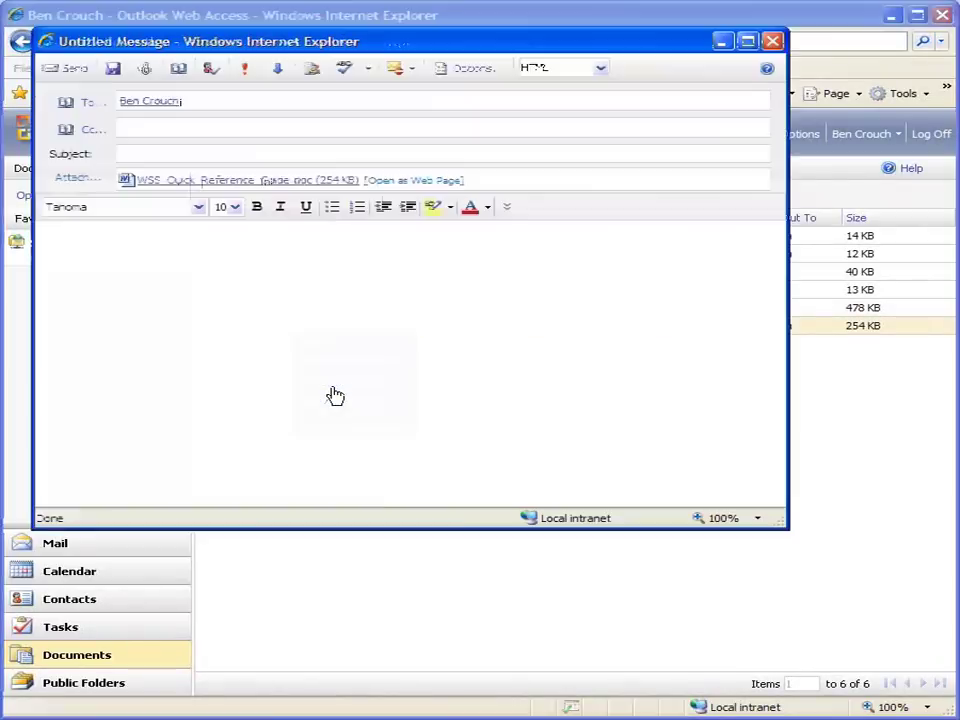
left_click(79, 67)
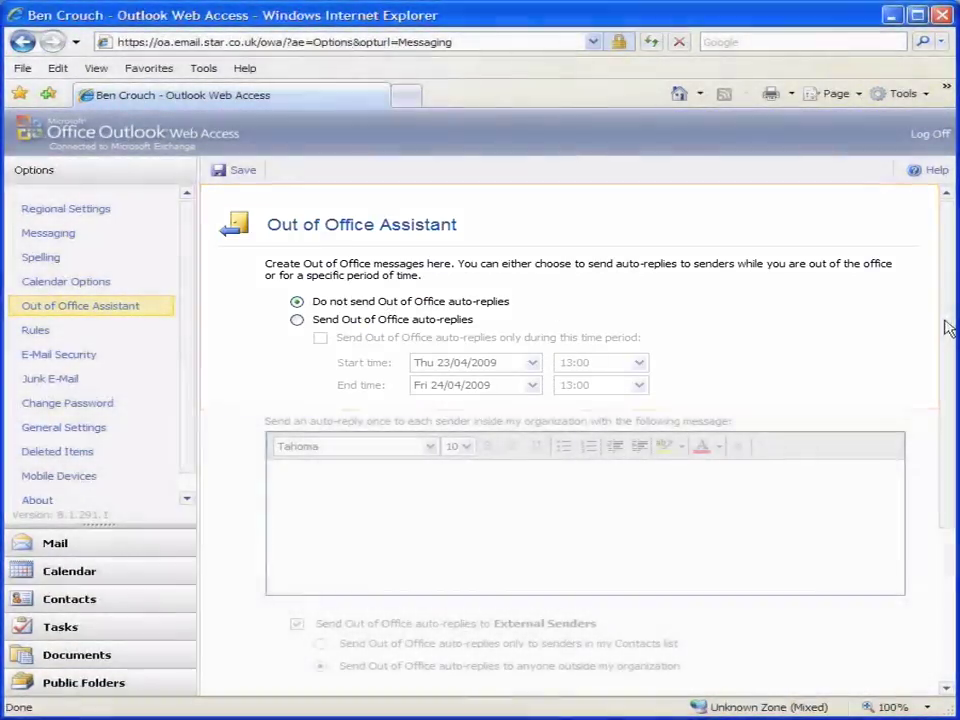
- Scroll past the Out of Office settings to the Mobile Devices options page
left_click_drag(945, 326, 945, 493)
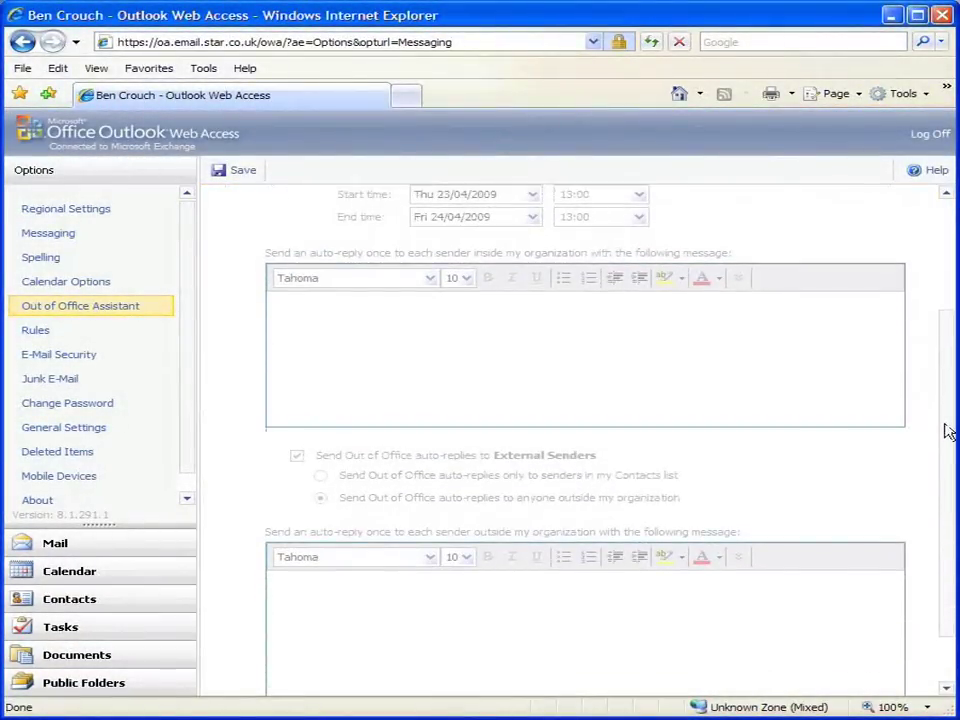
left_click(74, 476)
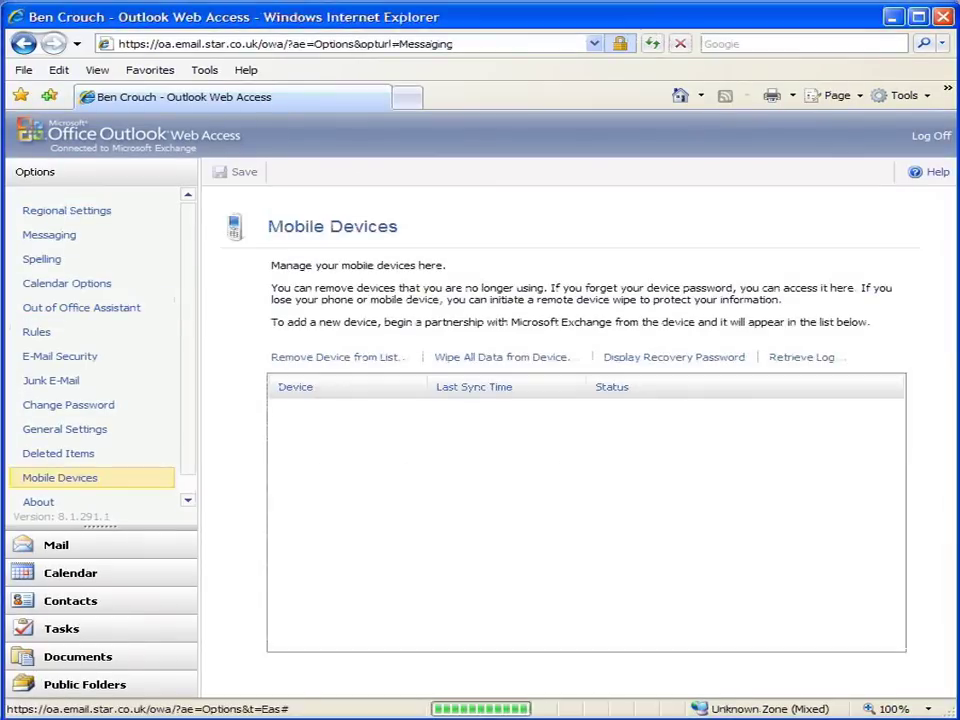